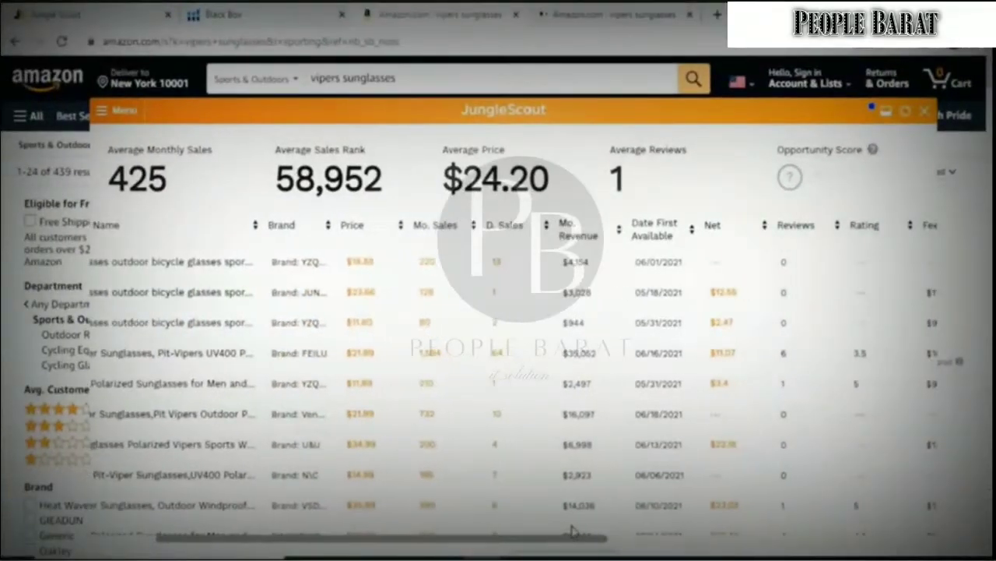
Review the sales, revenue, net, review and fee columns of the Jungle Scout results for vipers sunglasses.
{"action": "left_click_drag", "start_coordinate": [571, 532], "coordinate": [576, 531]}
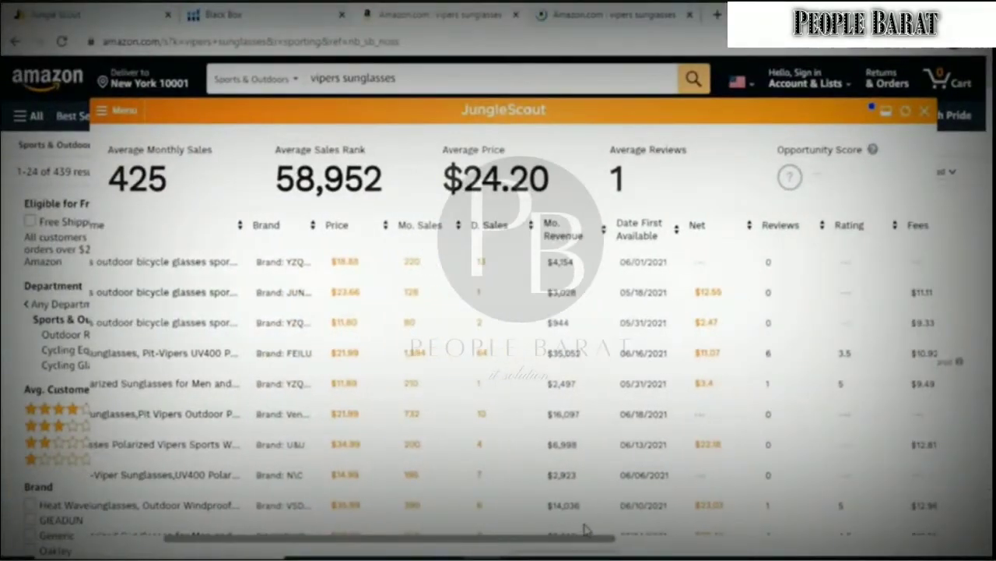
{"action": "scroll", "coordinate": [602, 527], "scroll_direction": "right", "scroll_amount": 2}
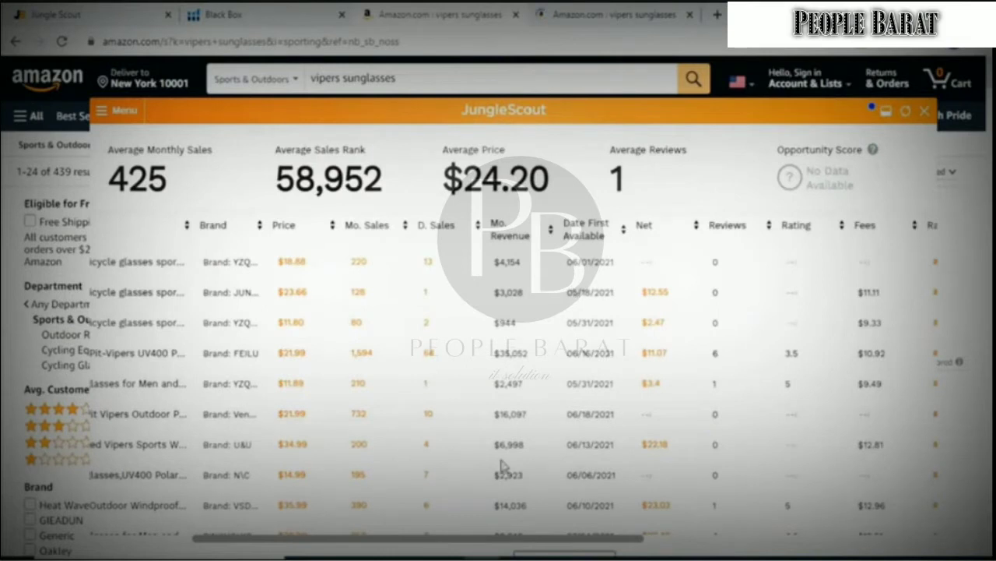
{"action": "scroll", "coordinate": [576, 535], "scroll_direction": "right", "scroll_amount": 5}
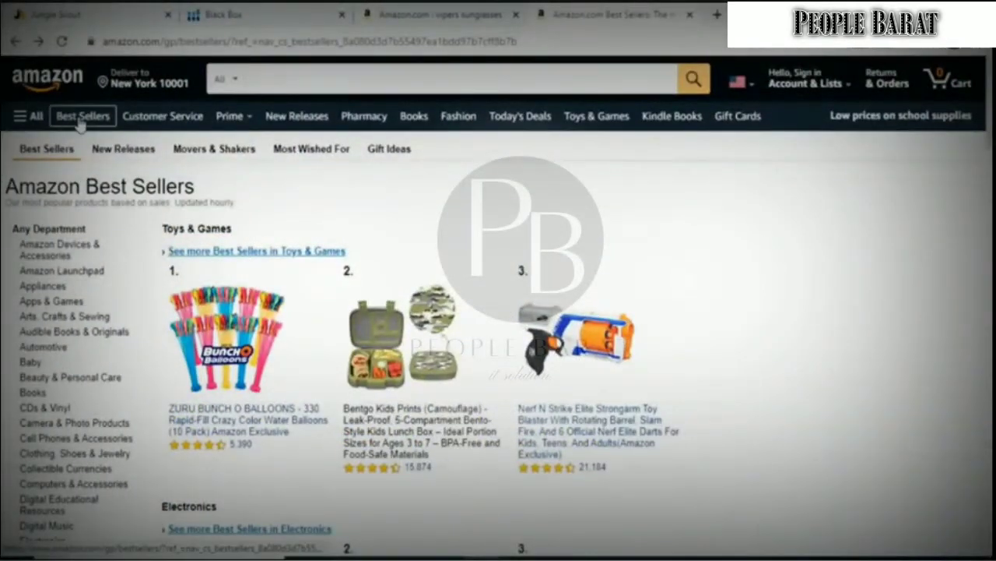
Browse the Amazon Best Sellers page, examining the top-ranked products in each category from Toys & Games to Clothing, Shoes & Jewelry.
{"action": "scroll", "coordinate": [483, 226], "scroll_direction": "down", "scroll_amount": 8}
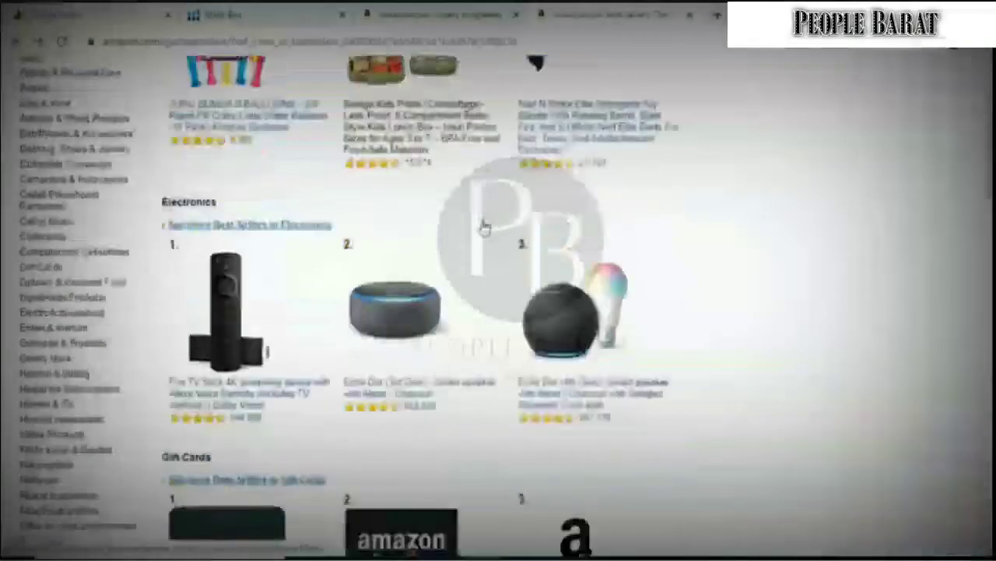
{"action": "scroll", "coordinate": [482, 225], "scroll_direction": "down", "scroll_amount": 5}
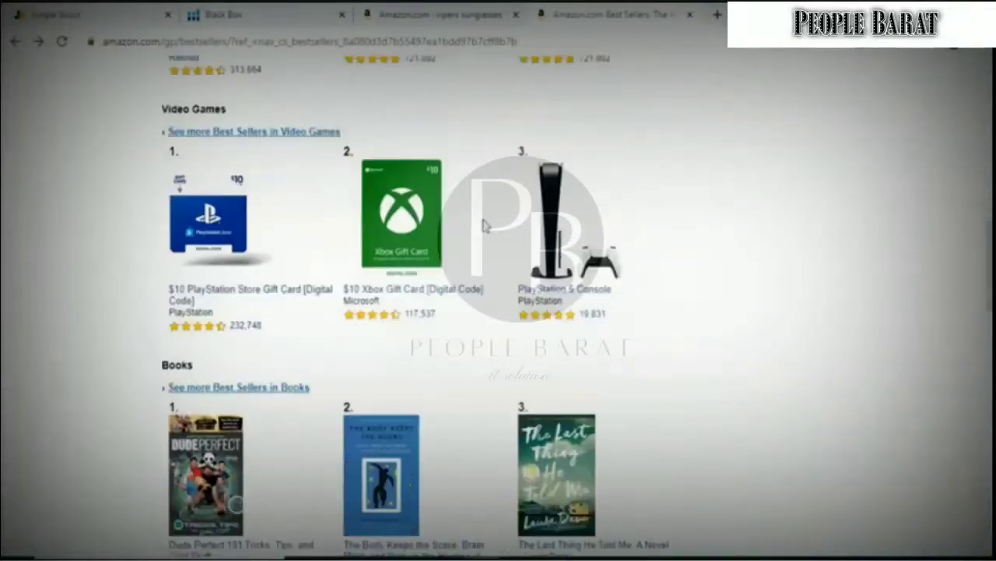
{"action": "scroll", "coordinate": [482, 226], "scroll_direction": "up", "scroll_amount": 5}
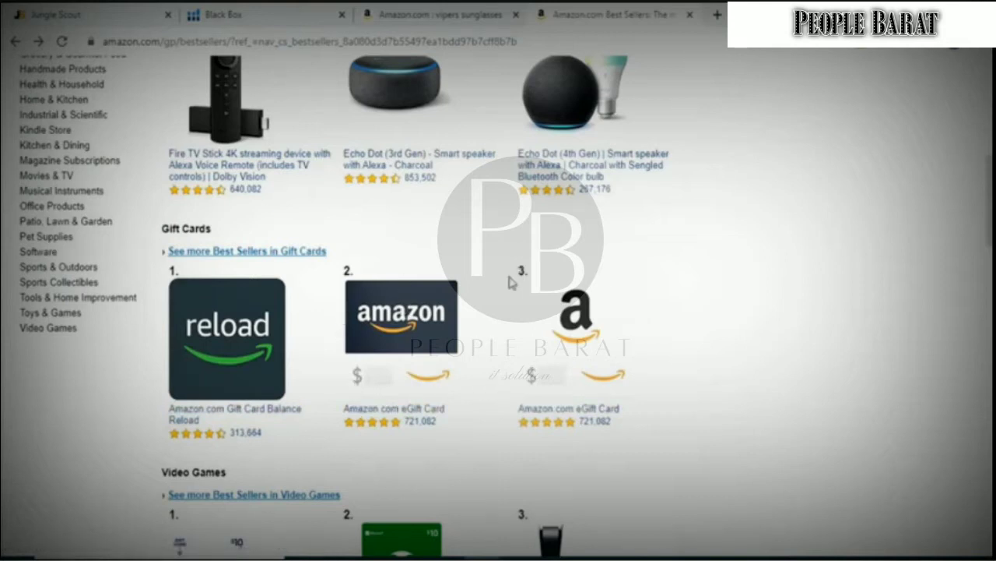
{"action": "scroll", "coordinate": [467, 318], "scroll_direction": "up", "scroll_amount": 7}
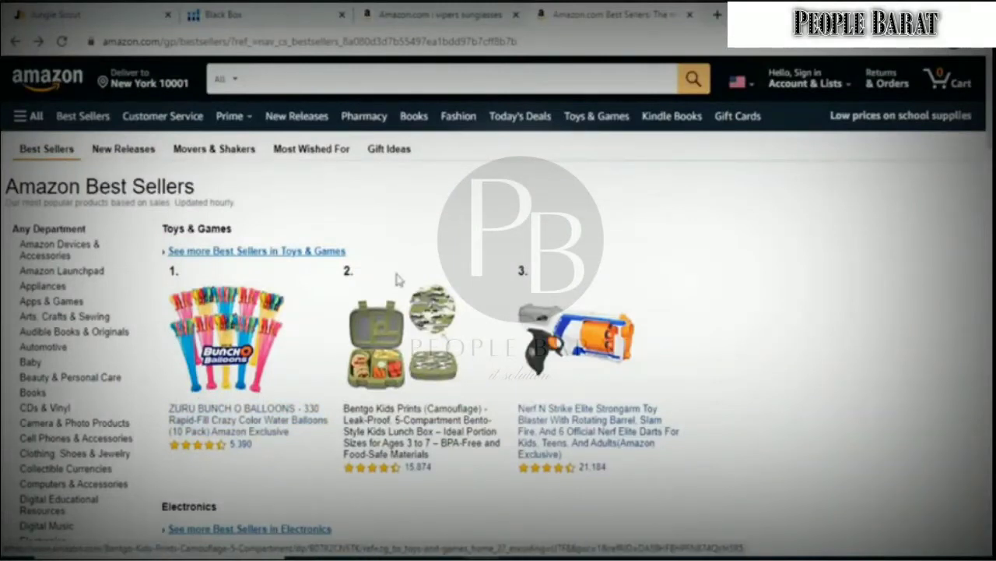
{"action": "scroll", "coordinate": [519, 271], "scroll_direction": "down", "scroll_amount": 15}
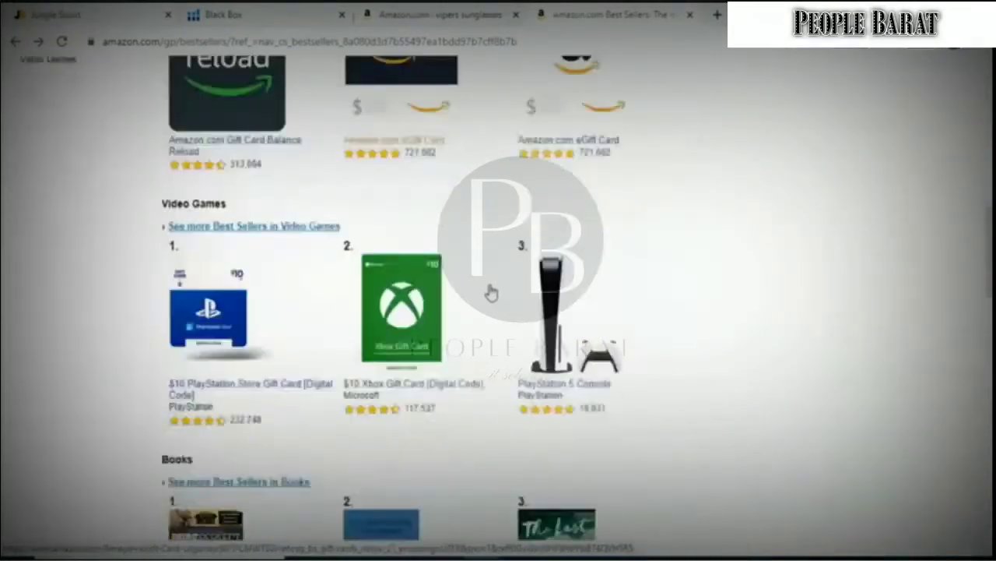
{"action": "scroll", "coordinate": [475, 281], "scroll_direction": "up", "scroll_amount": 3}
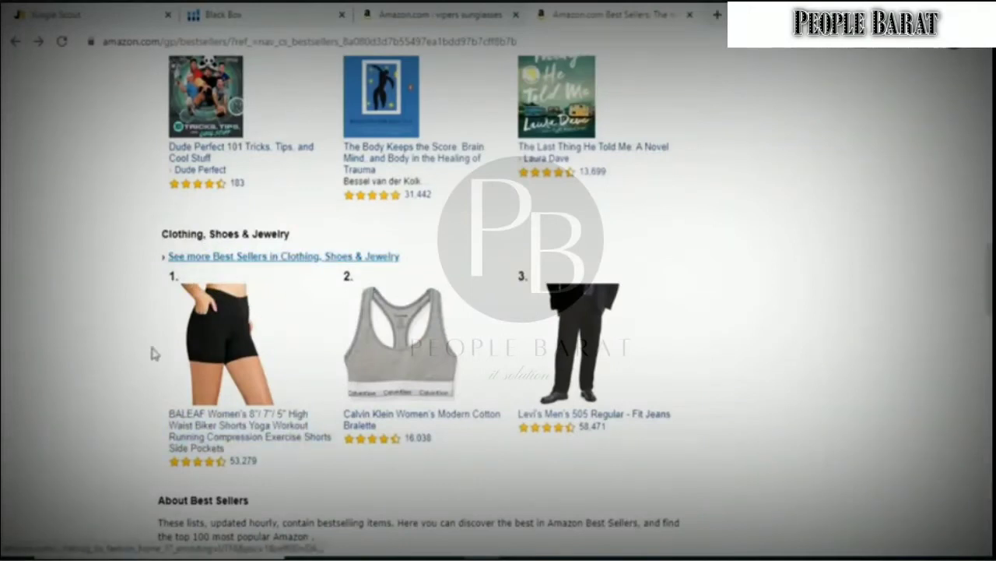
{"action": "scroll", "coordinate": [387, 453], "scroll_direction": "down", "scroll_amount": 3}
{"action": "scroll", "coordinate": [418, 254], "scroll_direction": "up", "scroll_amount": 4}
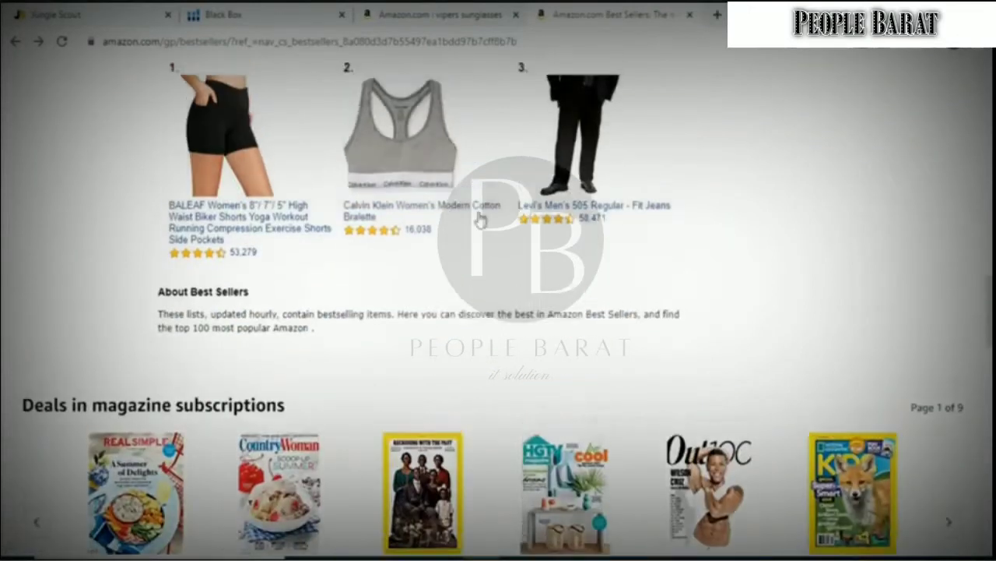
{"action": "scroll", "coordinate": [418, 254], "scroll_direction": "up", "scroll_amount": 5}
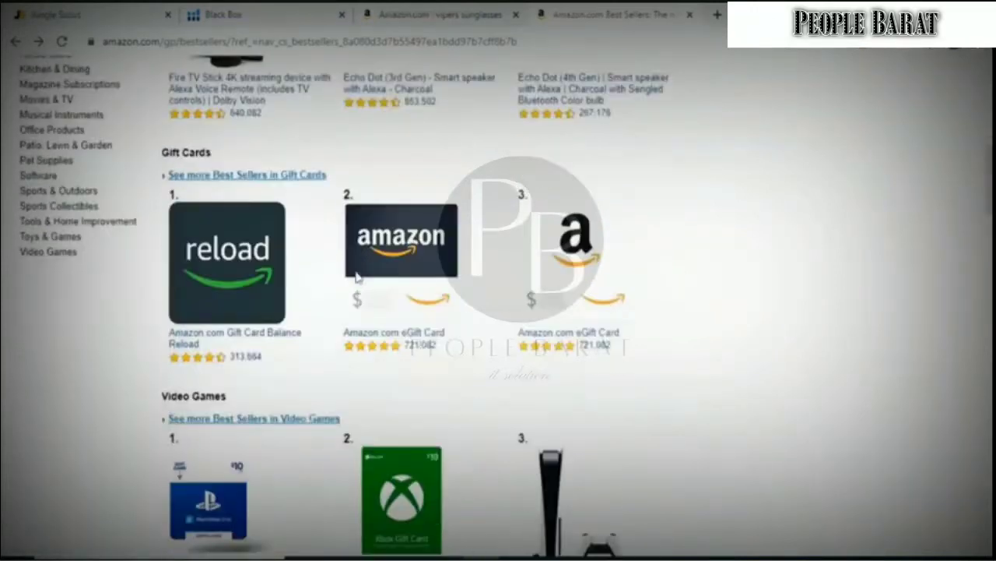
{"action": "scroll", "coordinate": [349, 330], "scroll_direction": "up", "scroll_amount": 1}
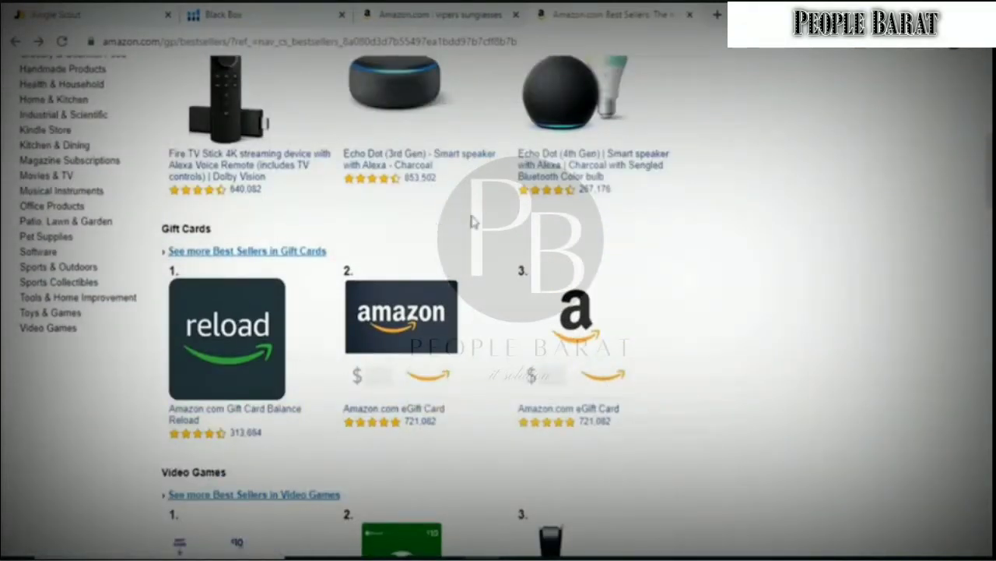
Return to the Jungle Scout results for vipers sunglasses and examine the rank and seller type columns, highlighting the FBA entry.
{"action": "left_click", "coordinate": [450, 13]}
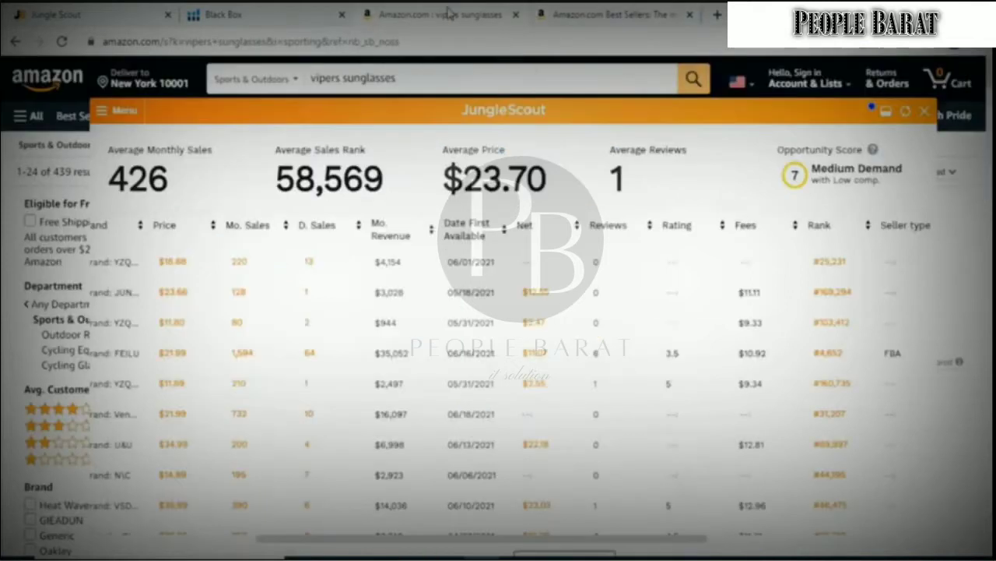
{"action": "left_click_drag", "start_coordinate": [613, 537], "coordinate": [714, 537]}
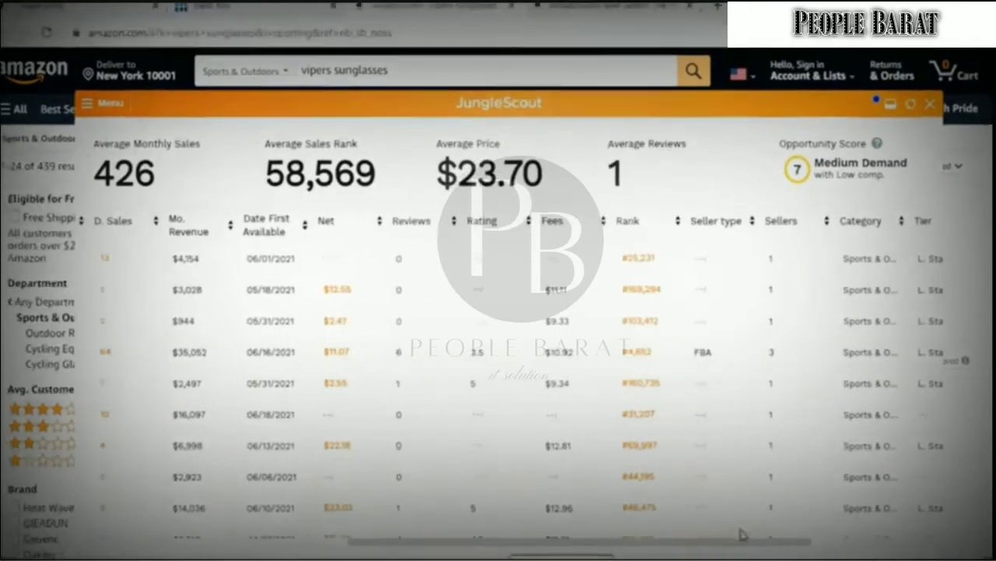
{"action": "left_click_drag", "start_coordinate": [681, 558], "coordinate": [732, 557]}
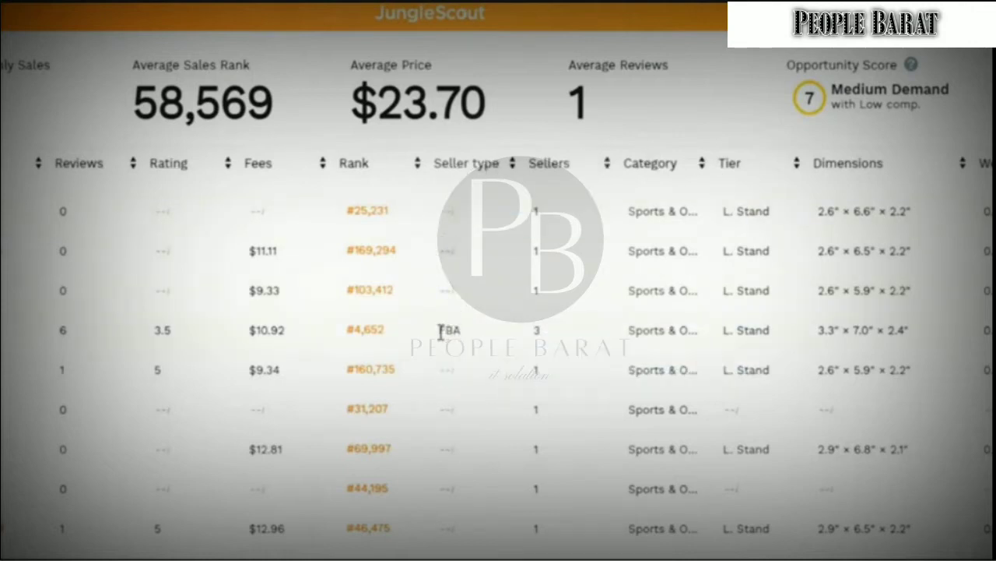
{"action": "left_click_drag", "start_coordinate": [441, 330], "coordinate": [465, 339]}
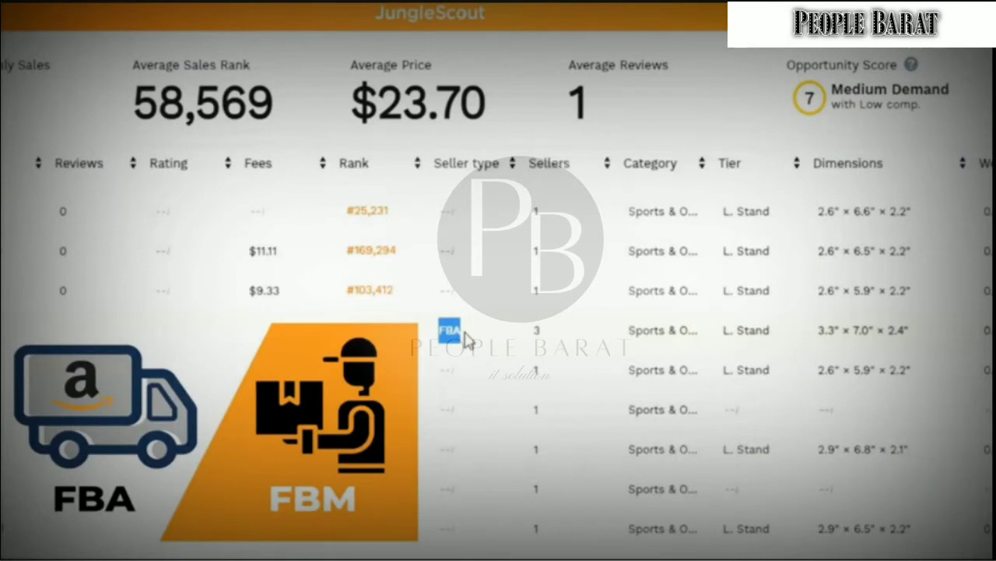
Check the seller type of every listed product in the Jungle Scout table, then go back to its first columns.
{"action": "scroll", "coordinate": [466, 340], "scroll_direction": "down", "scroll_amount": 15}
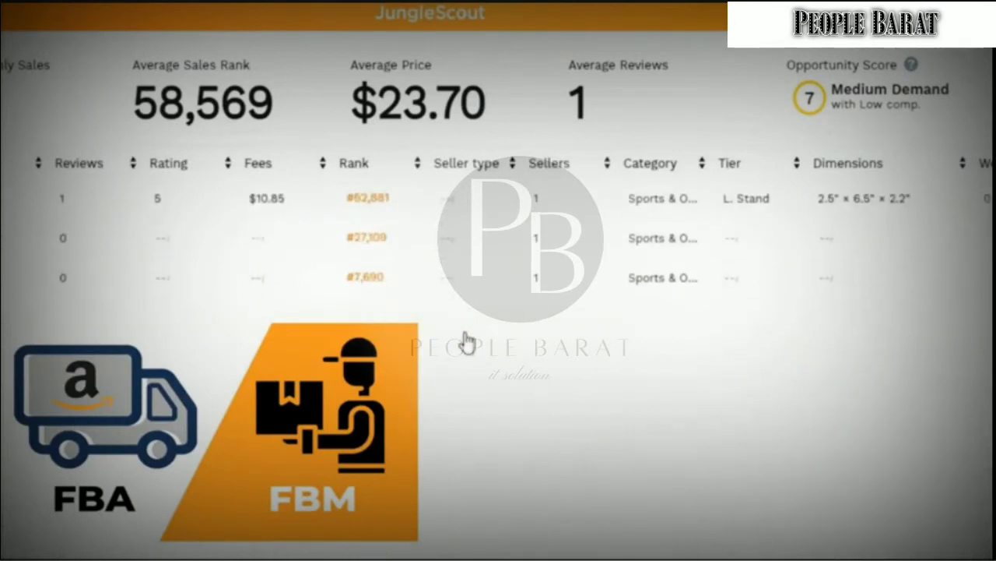
{"action": "scroll", "coordinate": [459, 272], "scroll_direction": "up", "scroll_amount": 2}
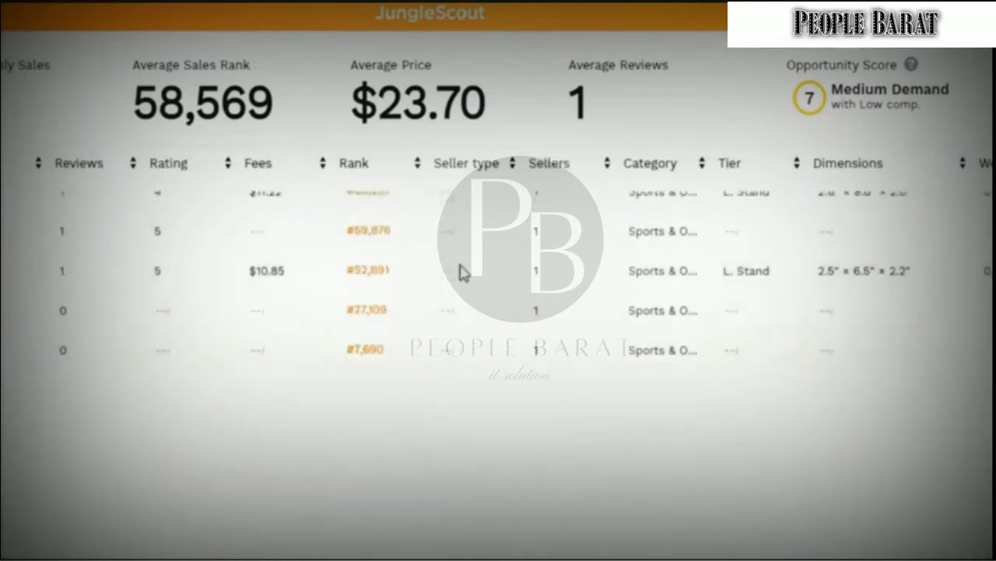
{"action": "scroll", "coordinate": [460, 273], "scroll_direction": "up", "scroll_amount": 5}
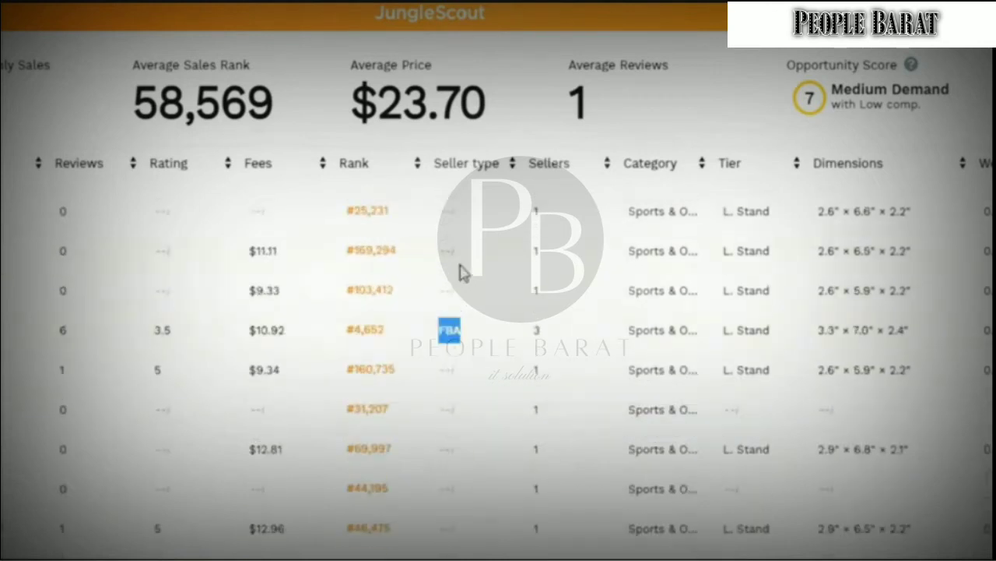
{"action": "scroll", "coordinate": [457, 247], "scroll_direction": "down", "scroll_amount": 3}
{"action": "scroll", "coordinate": [458, 247], "scroll_direction": "up", "scroll_amount": 3}
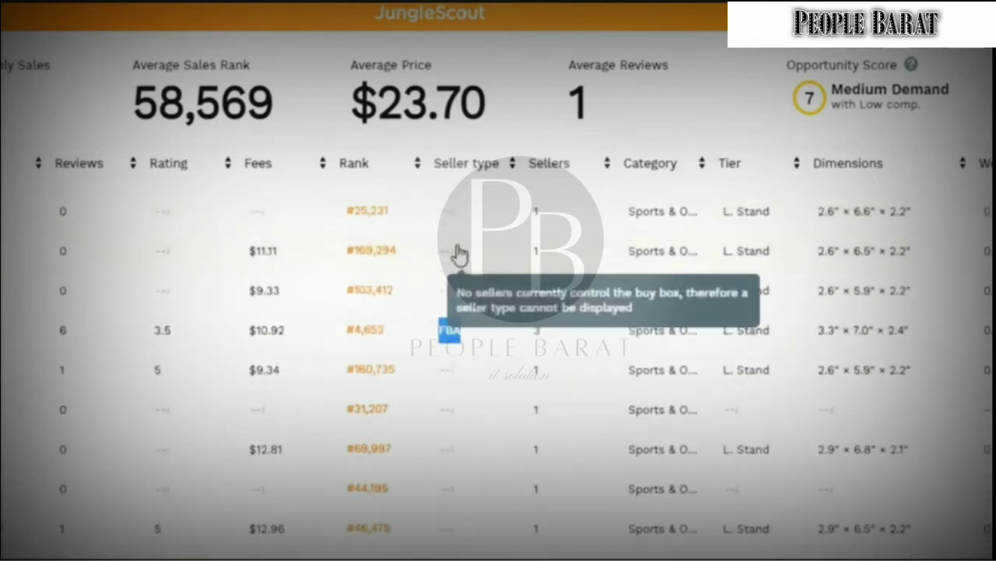
{"action": "scroll", "coordinate": [459, 254], "scroll_direction": "down", "scroll_amount": 5}
{"action": "scroll", "coordinate": [460, 269], "scroll_direction": "up", "scroll_amount": 5}
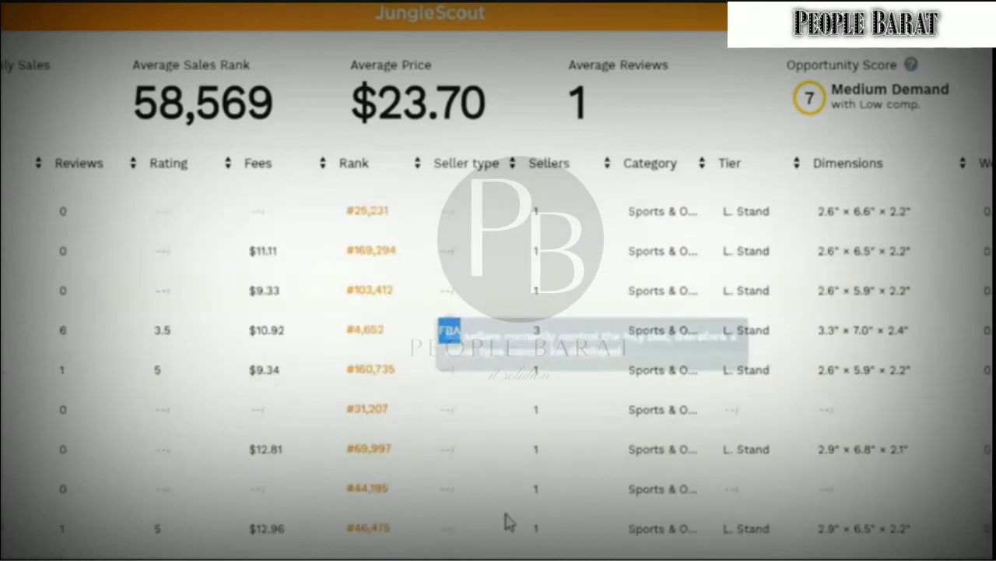
{"action": "scroll", "coordinate": [589, 356], "scroll_direction": "left", "scroll_amount": 10}
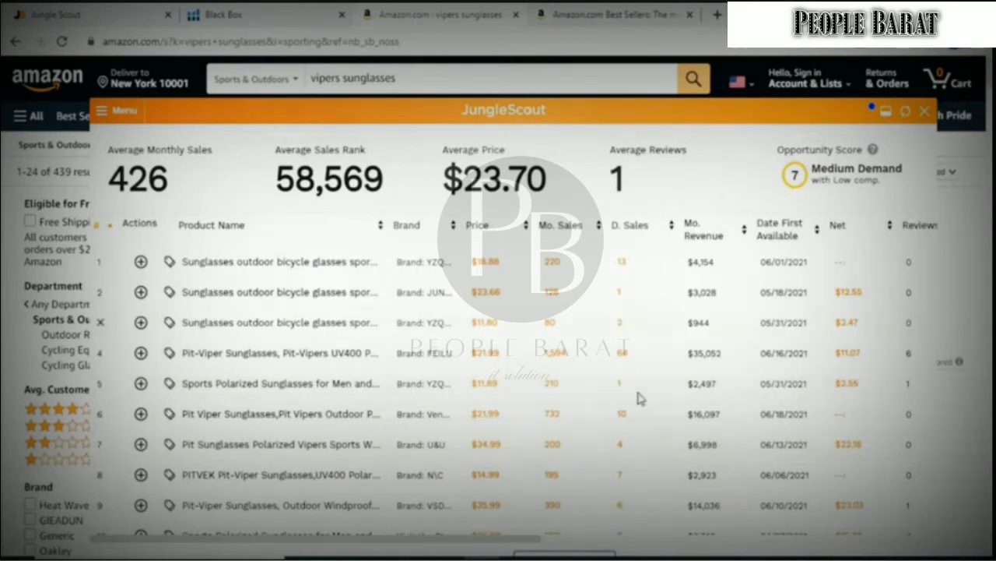
Search Amazon in all departments for "vipers sunglasses" from the Best Sellers page.
{"action": "left_click", "coordinate": [602, 11]}
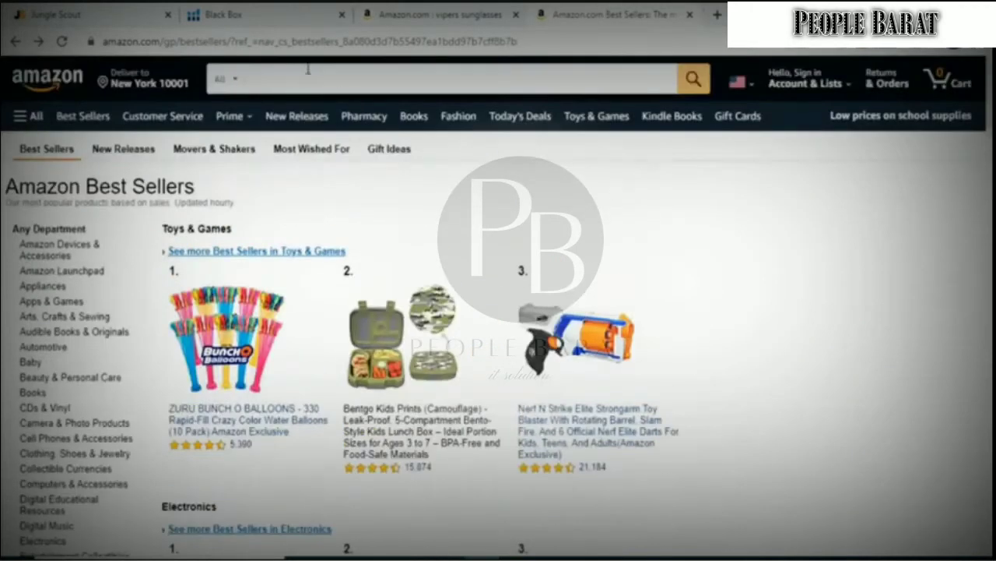
{"action": "left_click", "coordinate": [433, 10]}
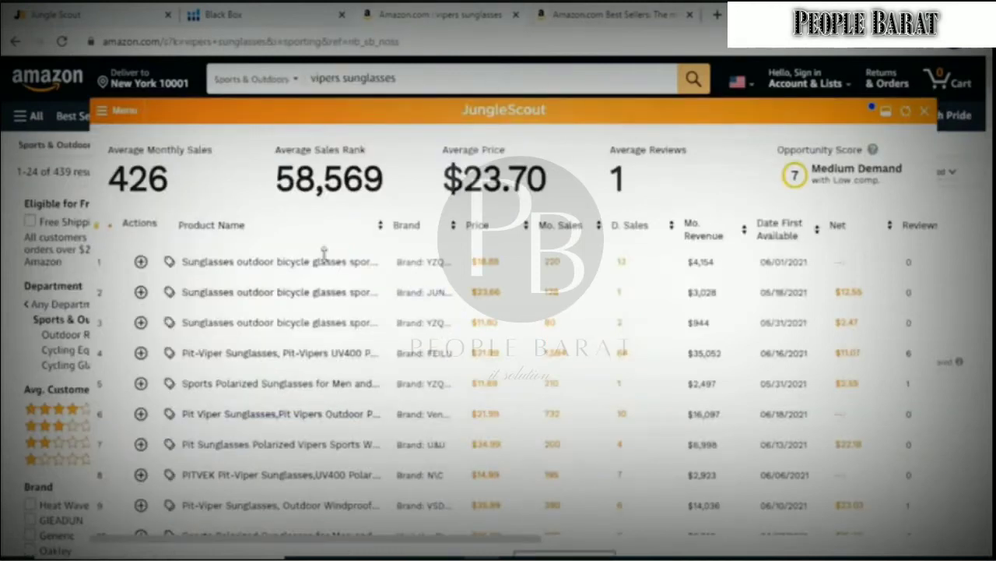
{"action": "left_click", "coordinate": [612, 17]}
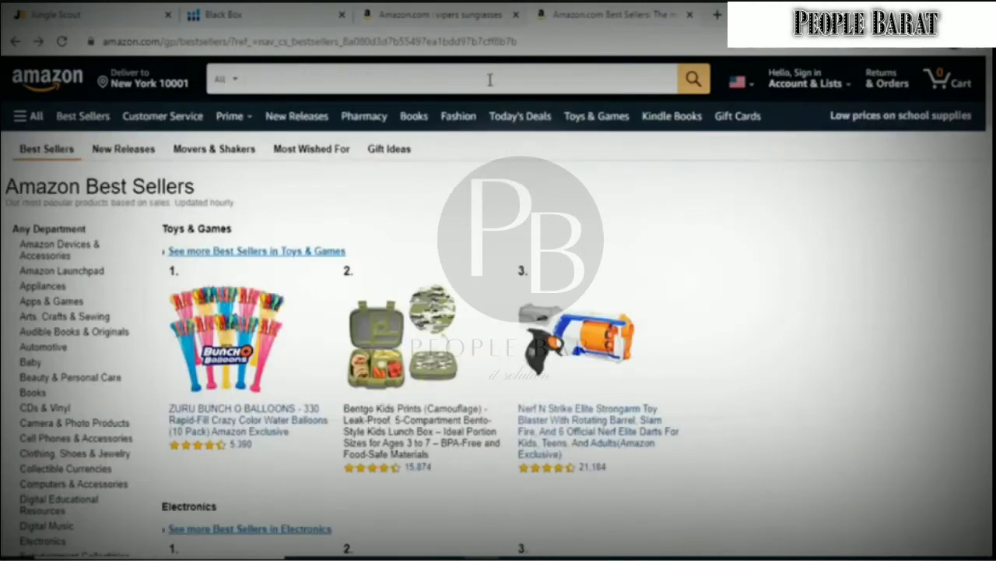
{"action": "right_click", "coordinate": [489, 80]}
{"action": "left_click", "coordinate": [539, 202]}
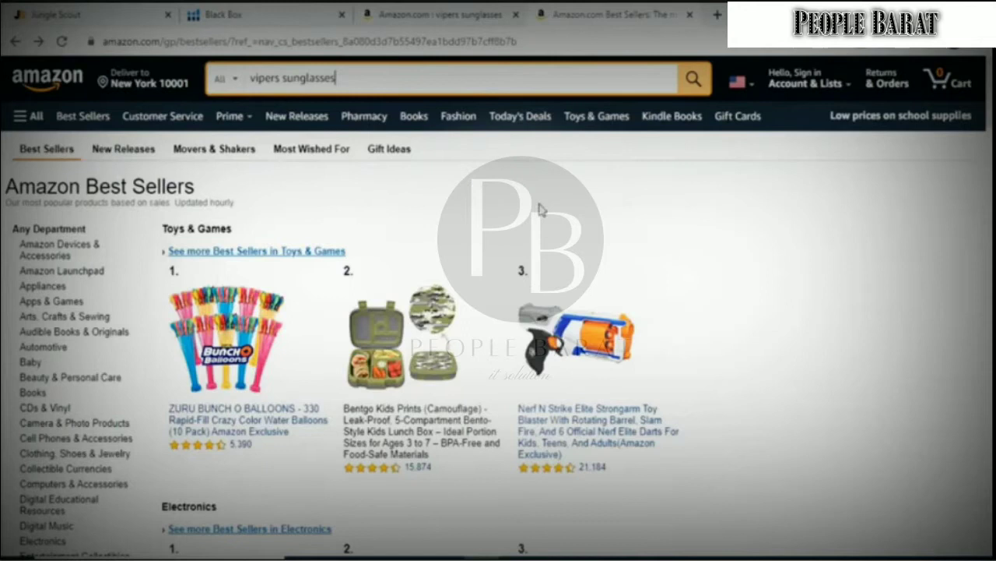
{"action": "left_click", "coordinate": [690, 81]}
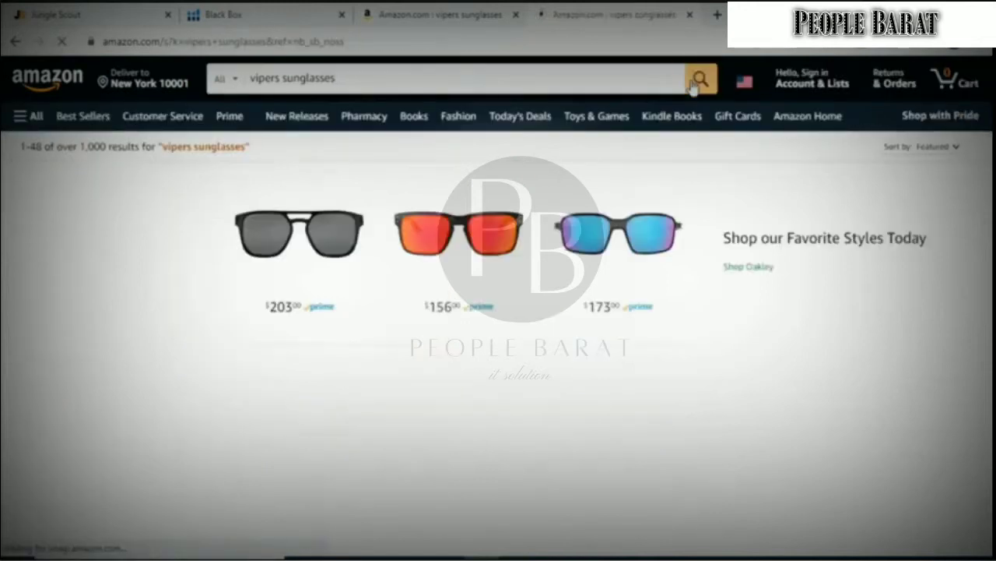
Look over the vipers sunglasses listings and run the Helium 10 Xray Amazon product research on them.
{"action": "scroll", "coordinate": [667, 248], "scroll_direction": "down", "scroll_amount": 10}
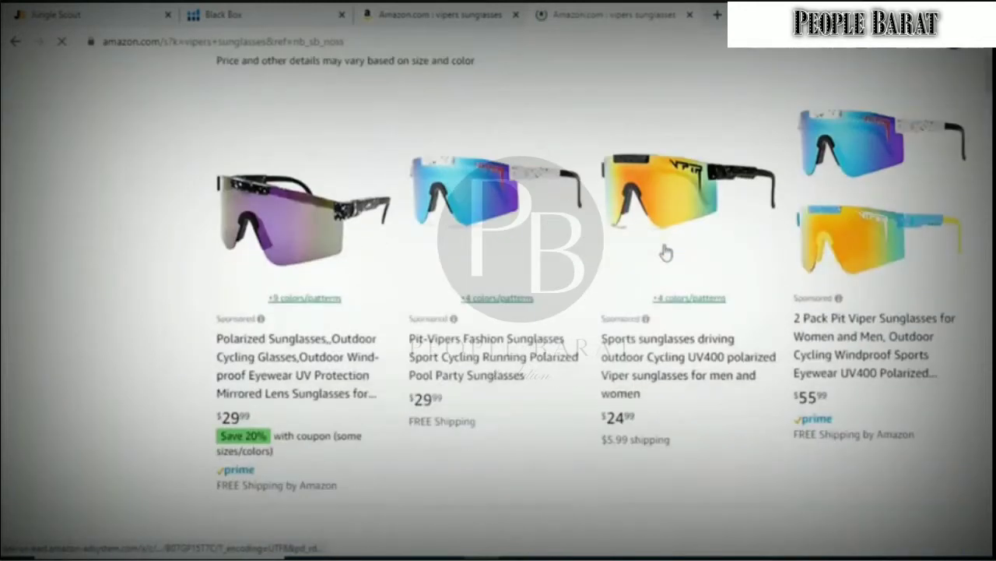
{"action": "scroll", "coordinate": [668, 250], "scroll_direction": "up", "scroll_amount": 10}
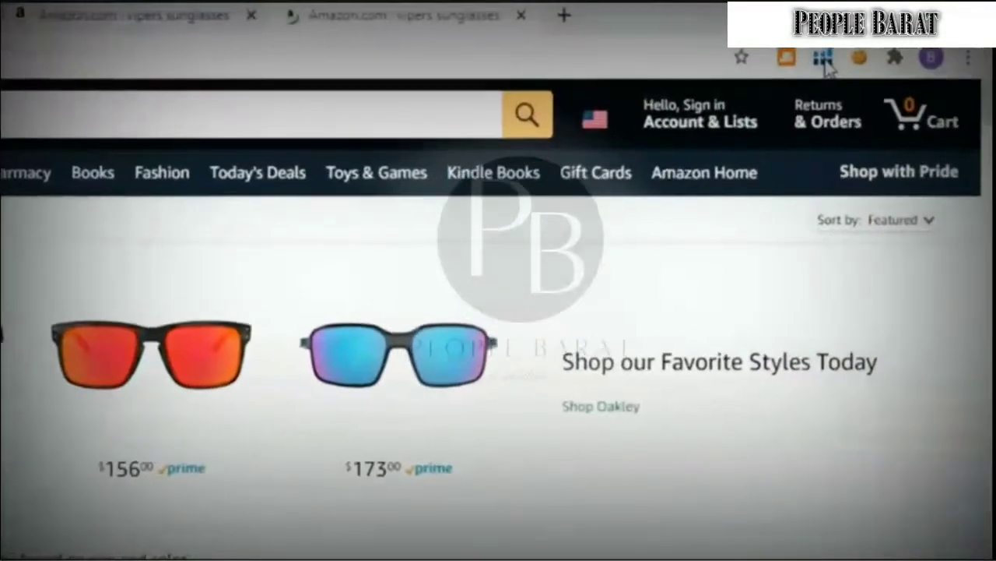
{"action": "left_click", "coordinate": [825, 61]}
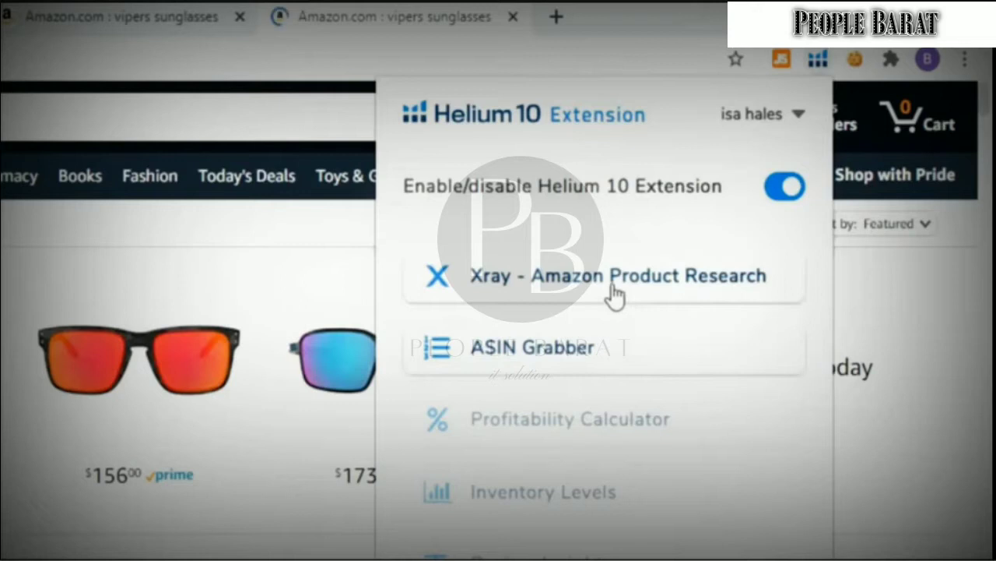
{"action": "left_click", "coordinate": [615, 294]}
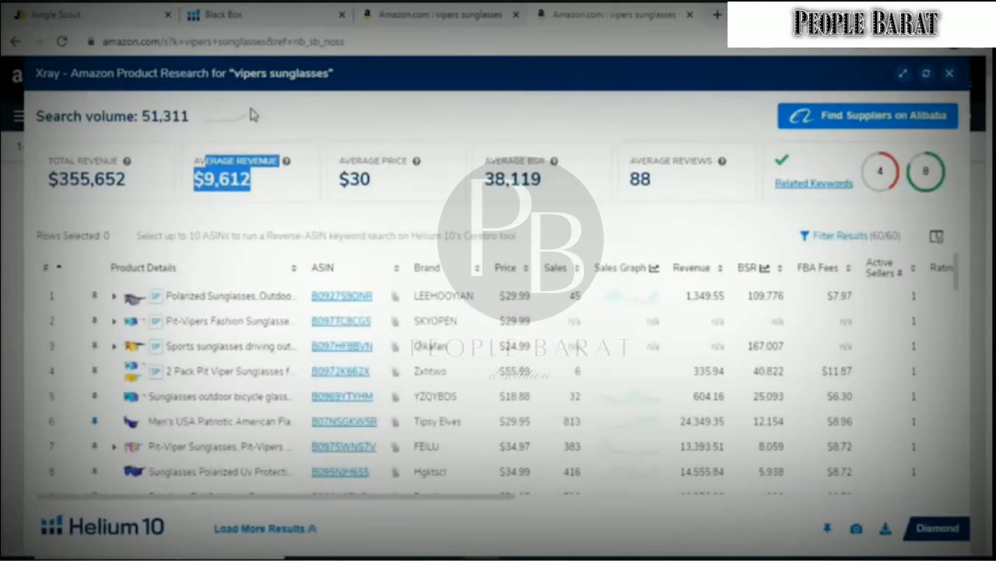
Examine the search volume, average revenue and average price in the Xray summary for vipers sunglasses.
{"action": "left_click_drag", "start_coordinate": [270, 118], "coordinate": [181, 118]}
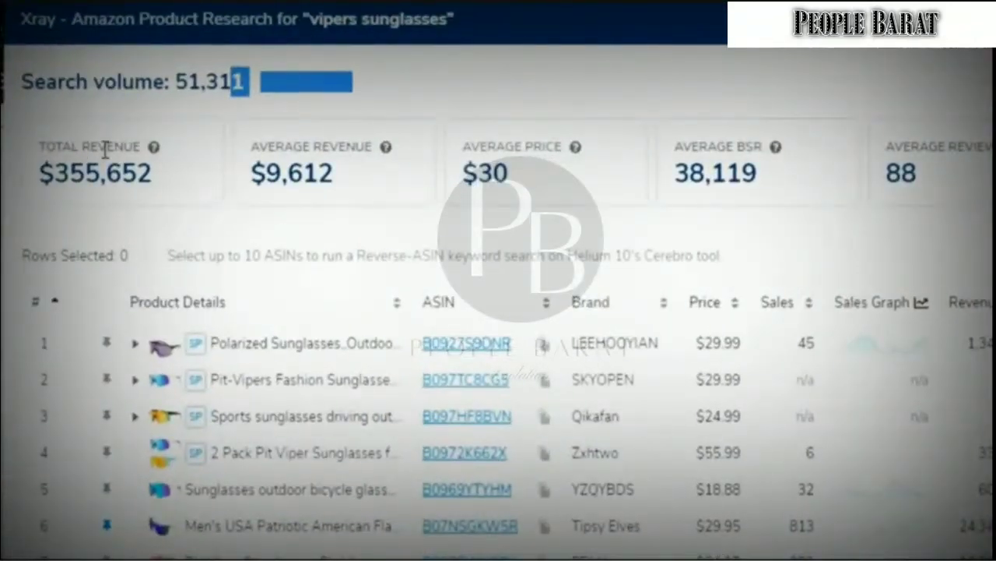
{"action": "left_click_drag", "start_coordinate": [259, 146], "coordinate": [402, 169]}
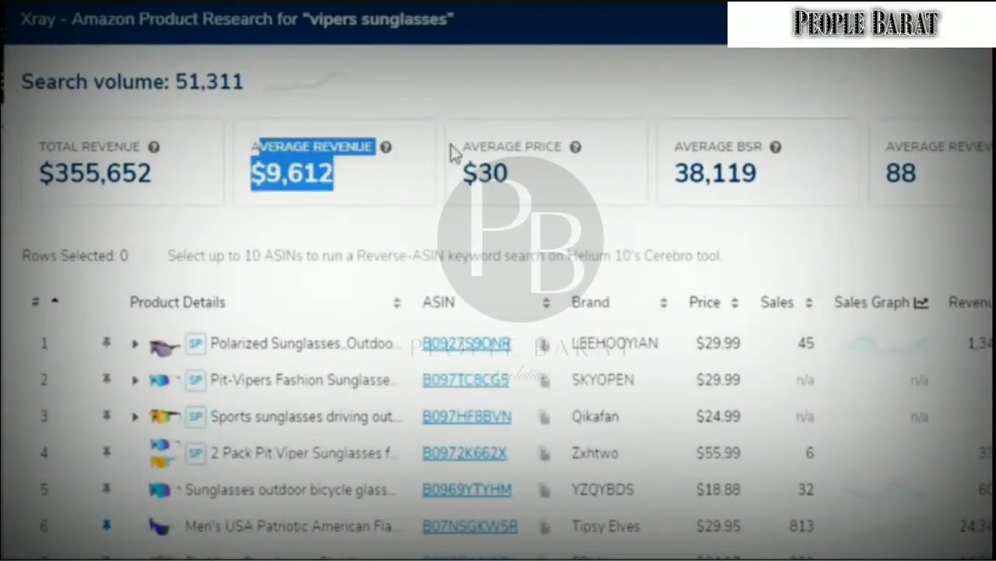
{"action": "triple_click", "coordinate": [518, 171]}
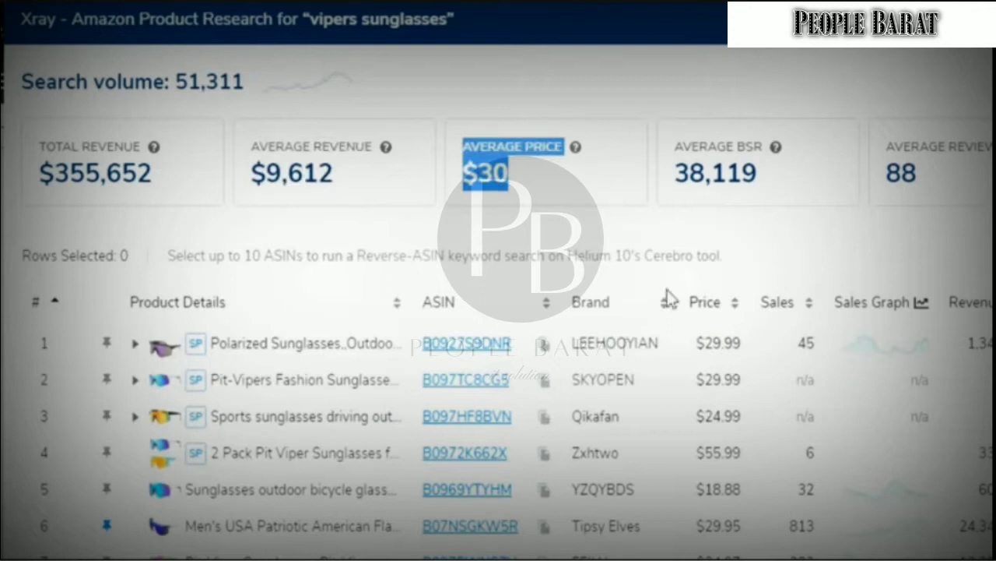
{"action": "left_click", "coordinate": [197, 238]}
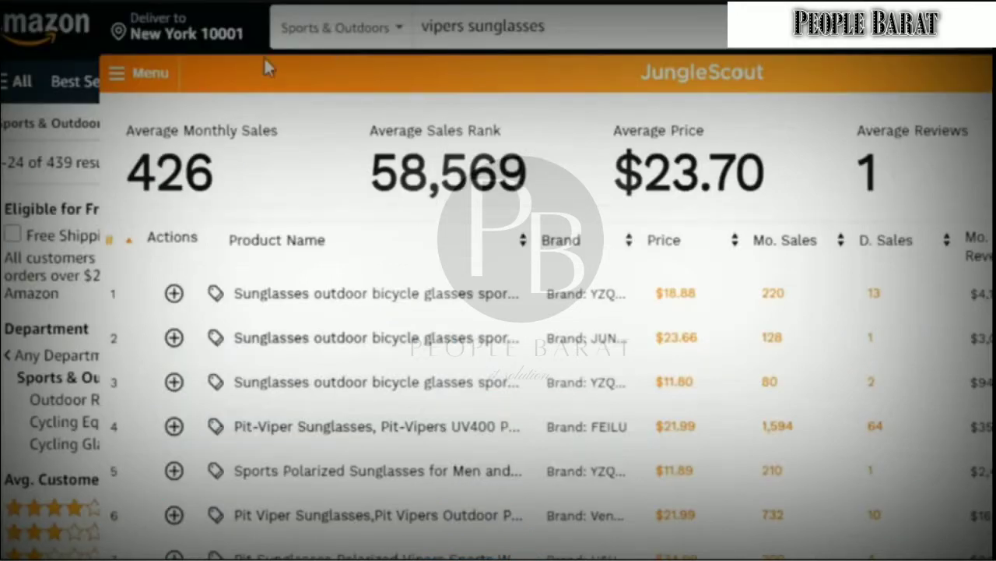
Look over the options in the Jungle Scout menu, close it and return to the vipers sunglasses product table.
{"action": "left_click", "coordinate": [126, 79]}
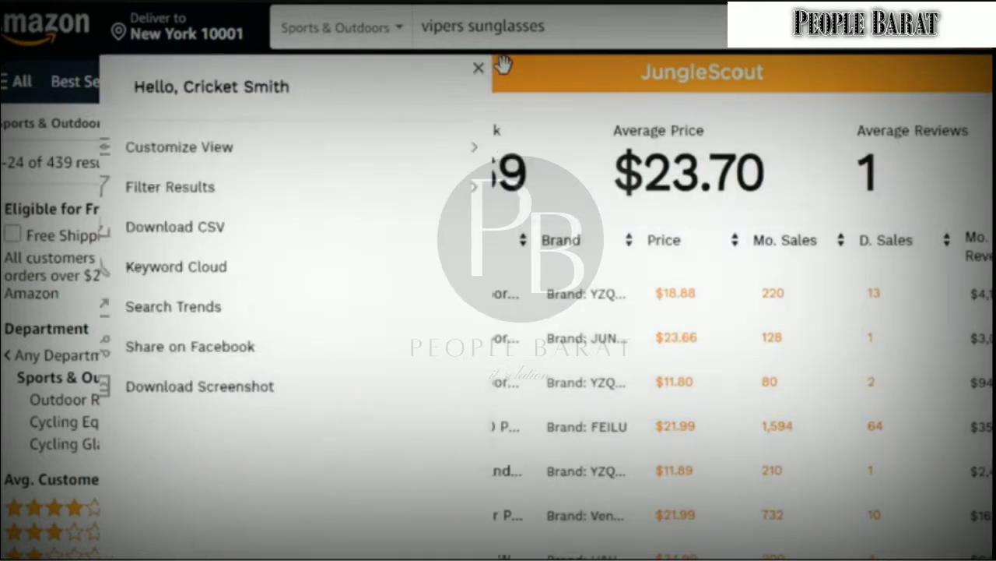
{"action": "left_click", "coordinate": [503, 64]}
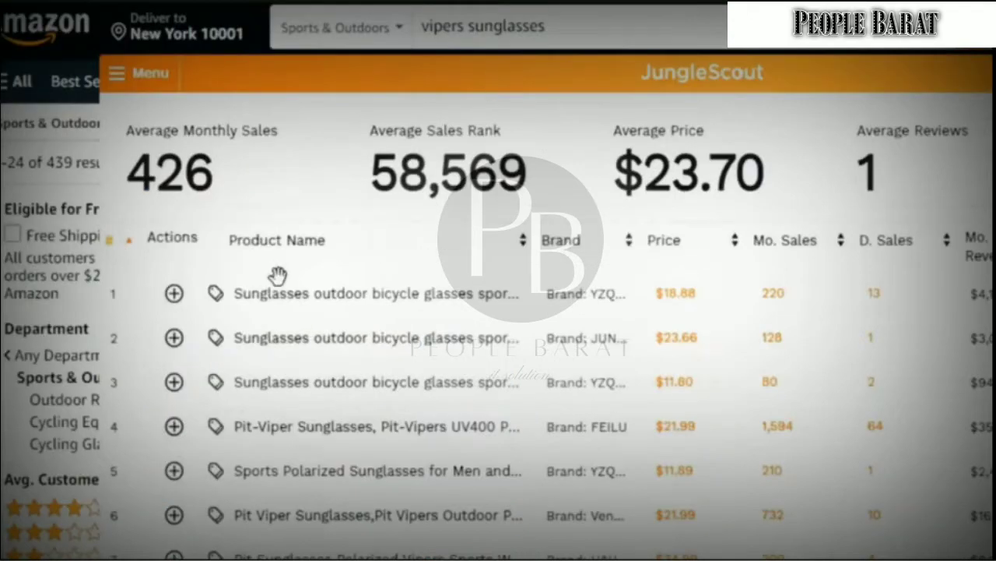
{"action": "mouse_move", "coordinate": [288, 309]}
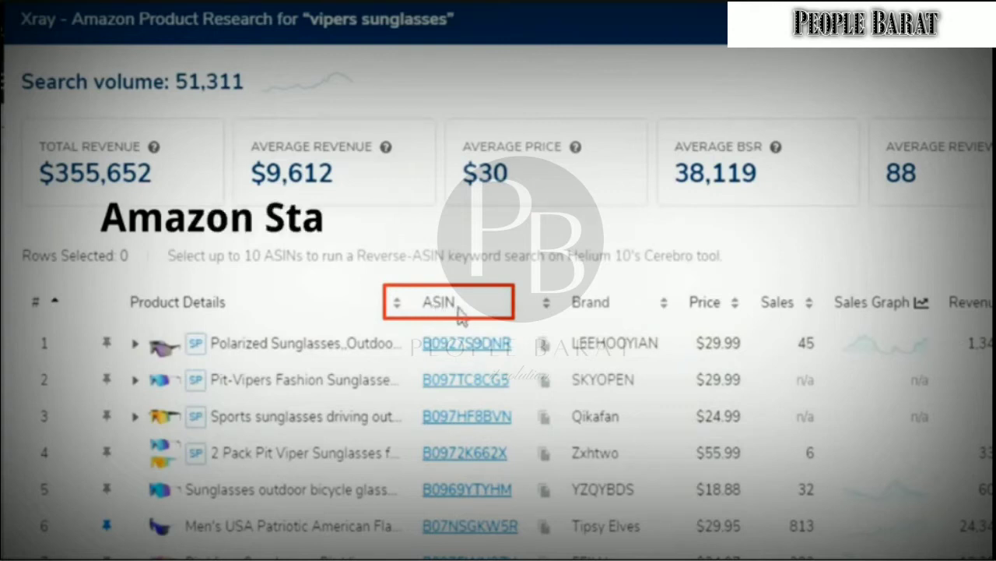
Examine the Xray columns for the vipers sunglasses listings, from ASIN and revenue through review velocity to size tier and fulfillment.
{"action": "mouse_move", "coordinate": [468, 354]}
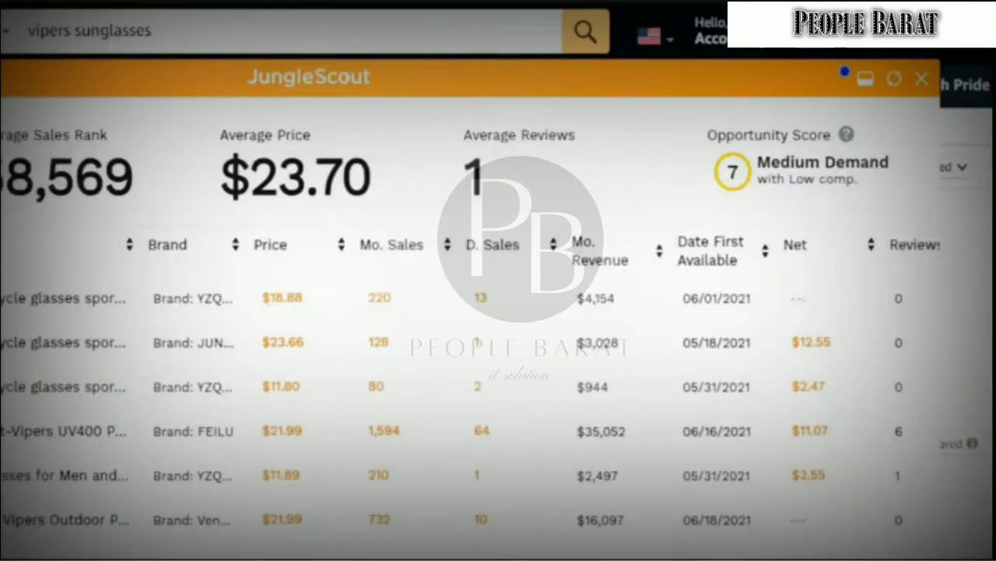
{"action": "scroll", "coordinate": [737, 401], "scroll_direction": "right", "scroll_amount": 10}
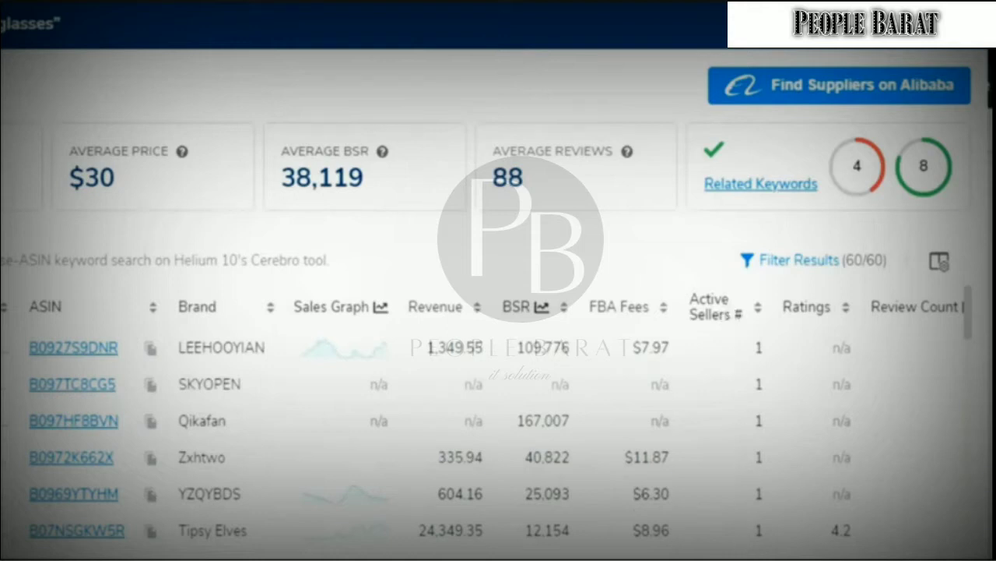
{"action": "scroll", "coordinate": [520, 371], "scroll_direction": "right", "scroll_amount": 5}
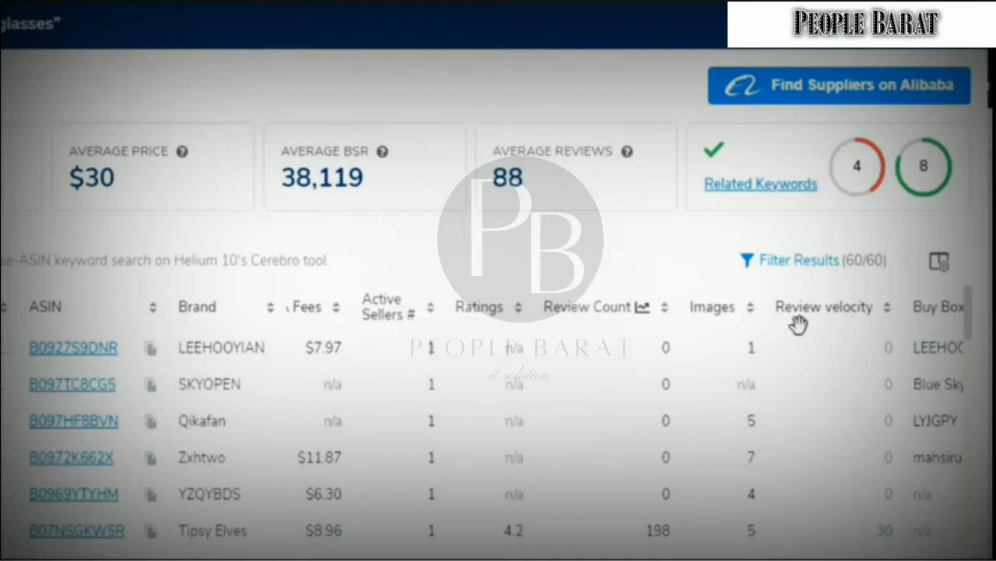
{"action": "scroll", "coordinate": [778, 310], "scroll_direction": "right", "scroll_amount": 8}
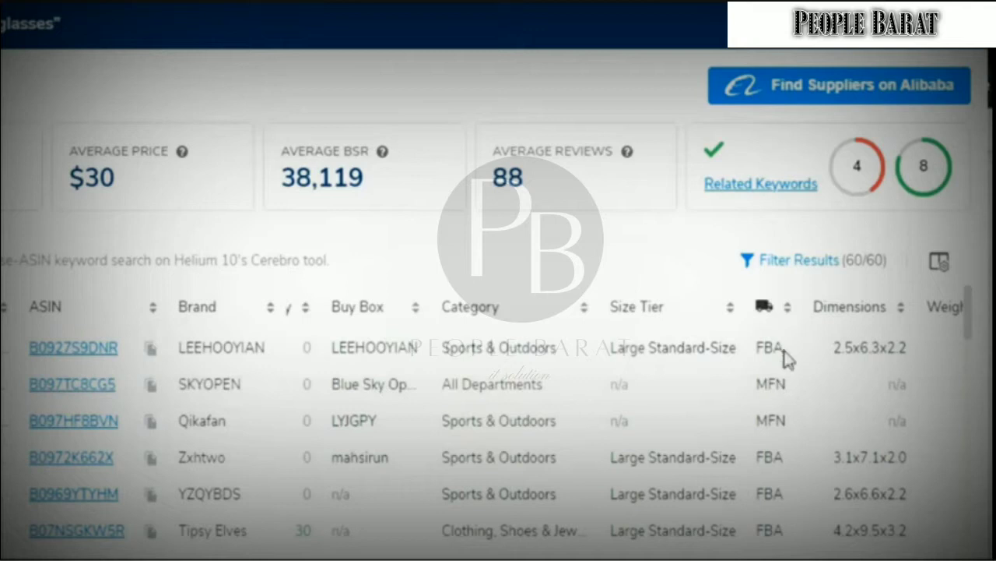
Check the fulfillment type of the products throughout the Xray table, marking SKYOPEN's MFN entry, and review their weights and creation dates.
{"action": "left_click_drag", "start_coordinate": [782, 350], "coordinate": [749, 393]}
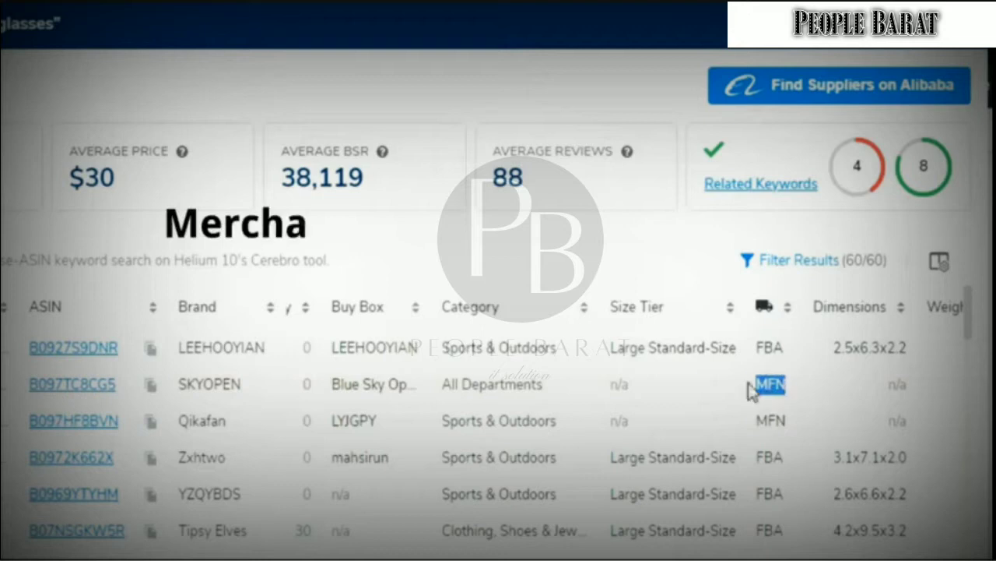
{"action": "left_click", "coordinate": [771, 389]}
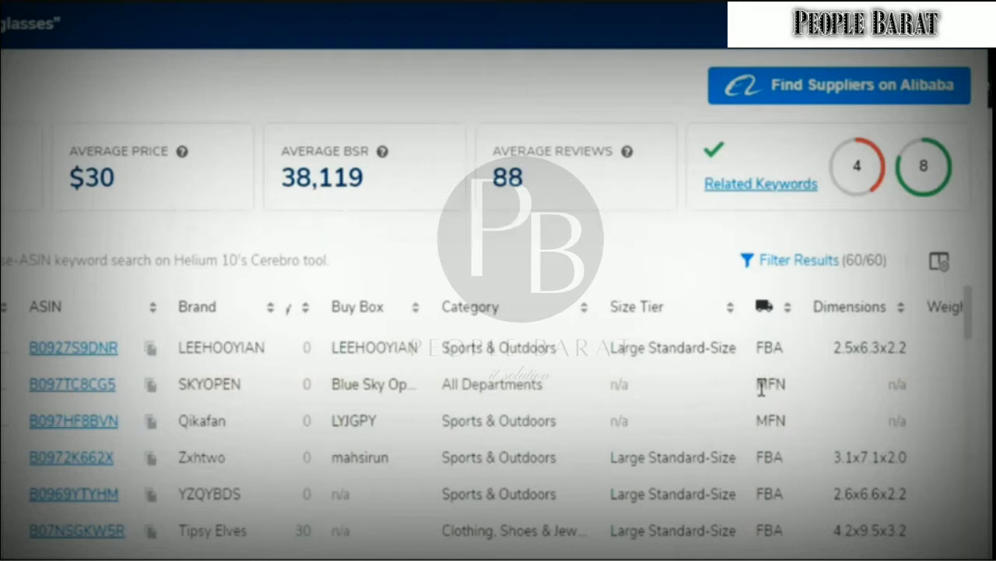
{"action": "left_click_drag", "start_coordinate": [761, 387], "coordinate": [789, 394]}
{"action": "scroll", "coordinate": [788, 444], "scroll_direction": "down", "scroll_amount": 5}
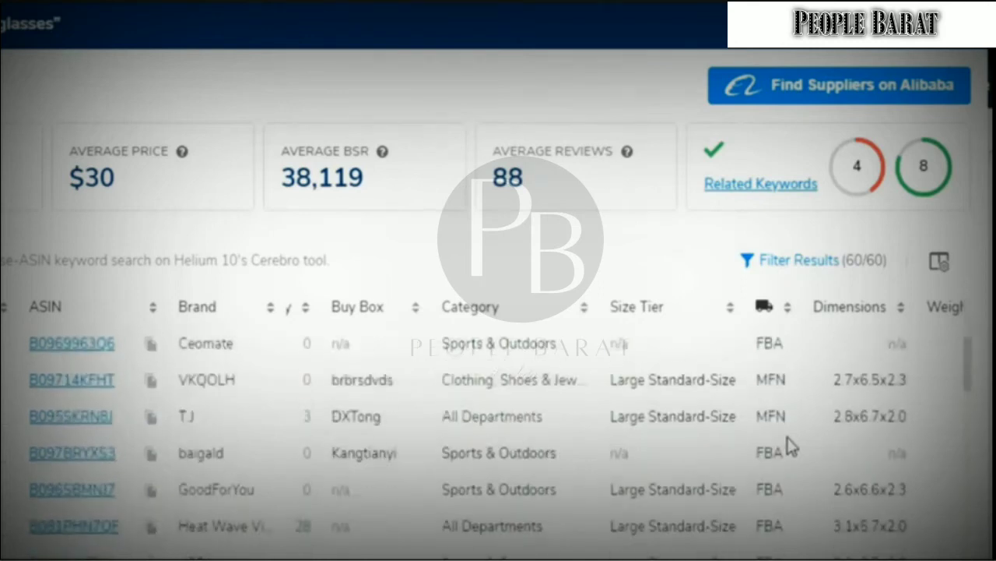
{"action": "scroll", "coordinate": [788, 444], "scroll_direction": "down", "scroll_amount": 10}
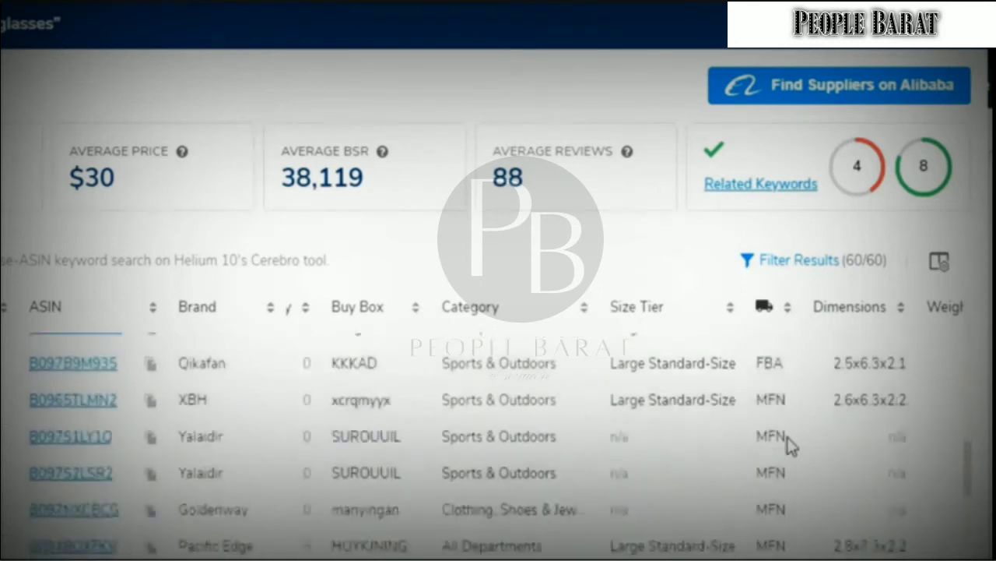
{"action": "scroll", "coordinate": [790, 445], "scroll_direction": "down", "scroll_amount": 10}
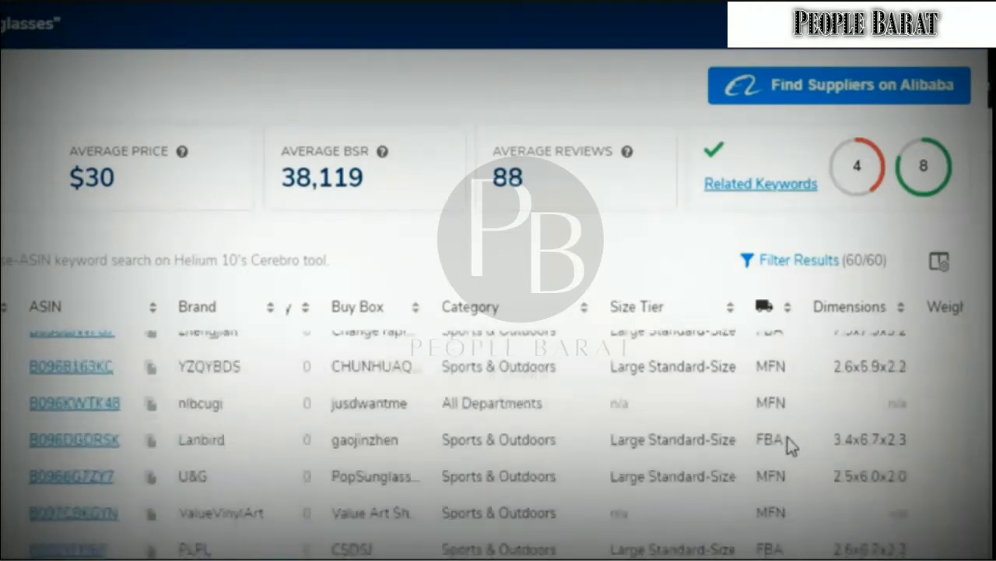
{"action": "scroll", "coordinate": [791, 445], "scroll_direction": "down", "scroll_amount": 8}
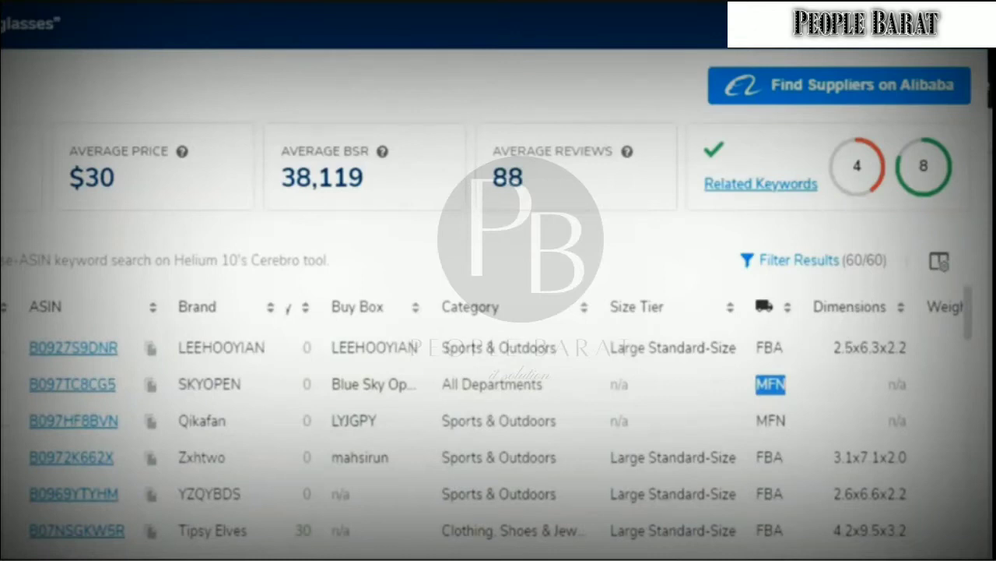
{"action": "scroll", "coordinate": [498, 420], "scroll_direction": "right", "scroll_amount": 3}
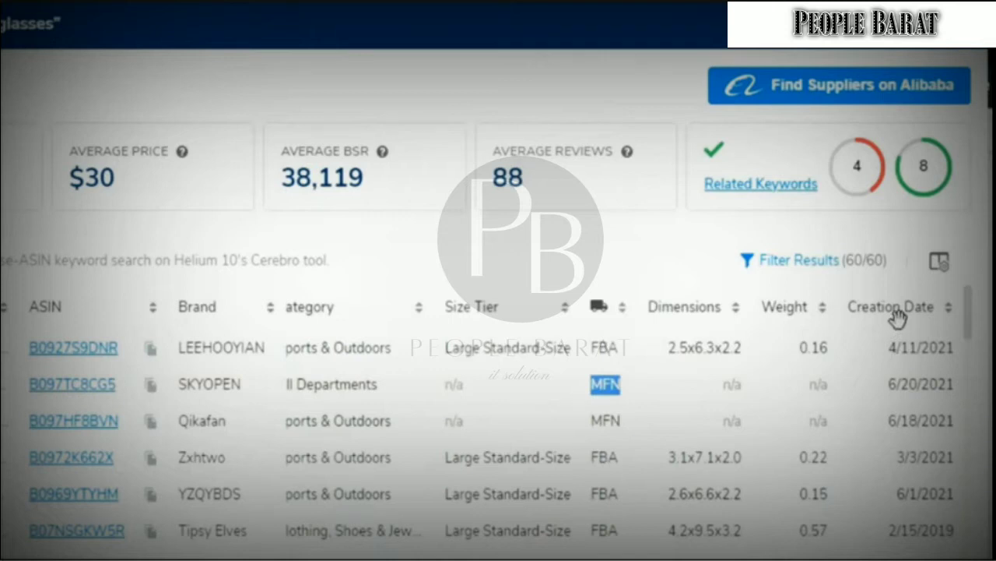
{"action": "scroll", "coordinate": [545, 420], "scroll_direction": "left", "scroll_amount": 10}
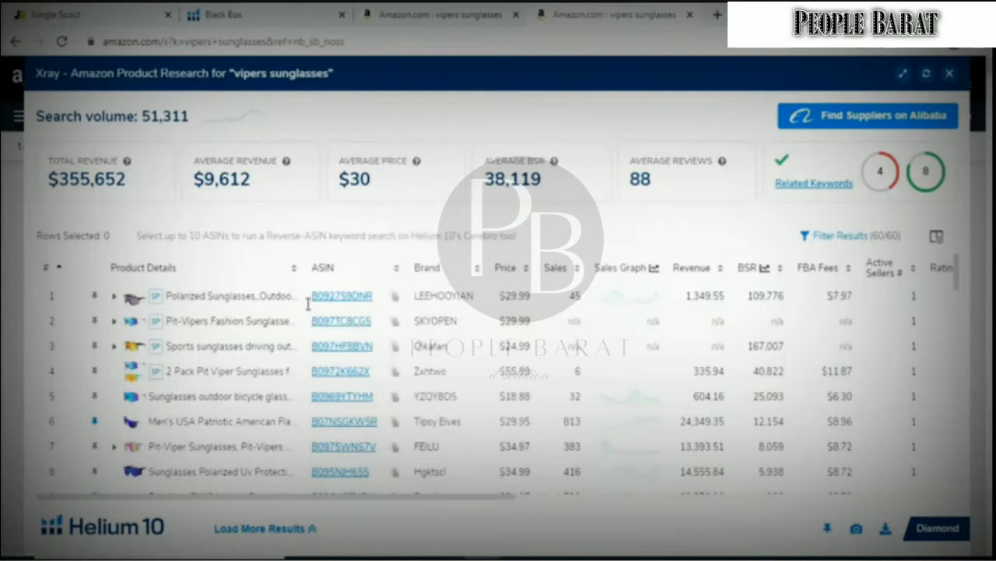
Compare the Jungle Scout figures for vipers sunglasses with the Helium 10 Xray figures, ending on the Xray results.
{"action": "left_click", "coordinate": [450, 15]}
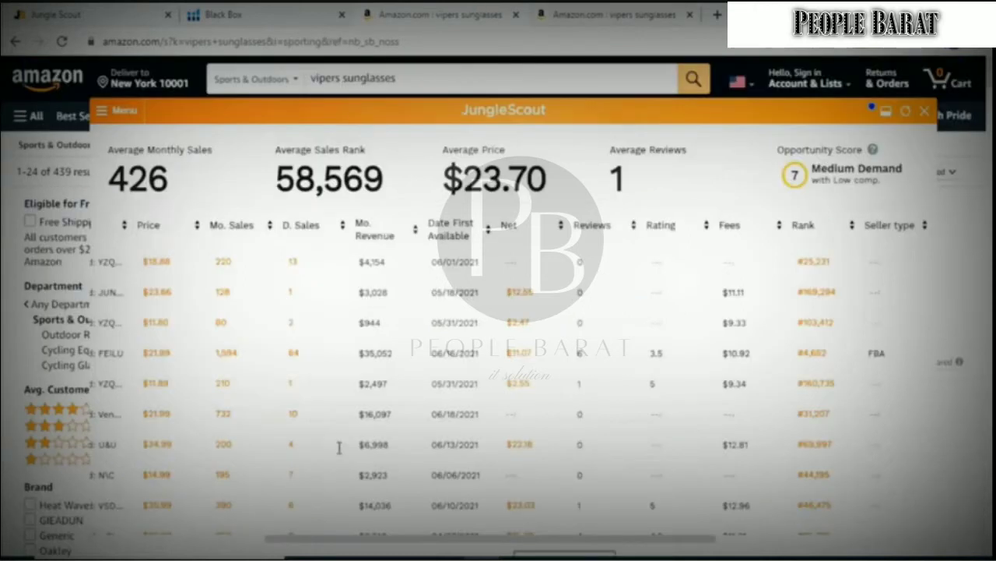
{"action": "left_click", "coordinate": [583, 11]}
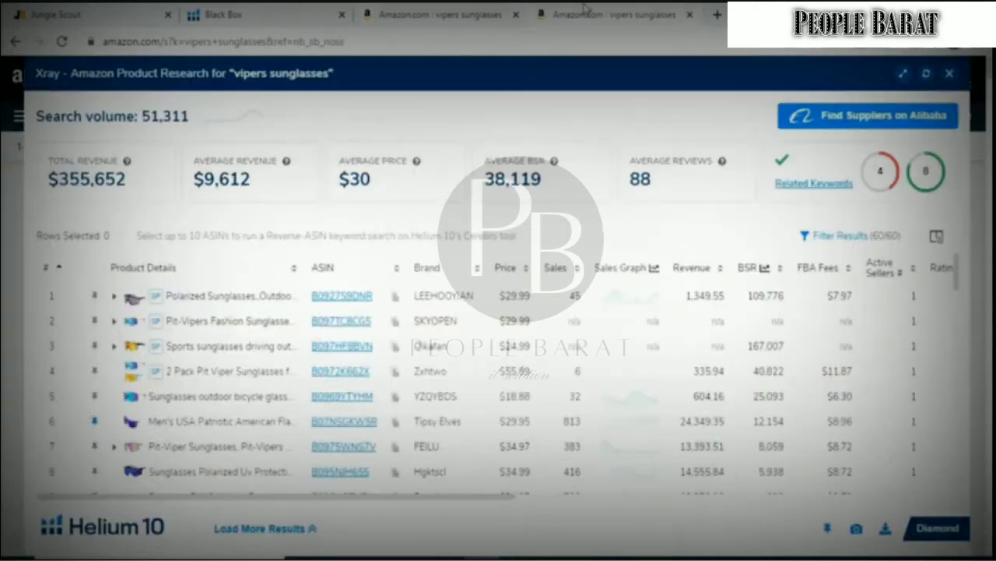
{"action": "left_click", "coordinate": [462, 9]}
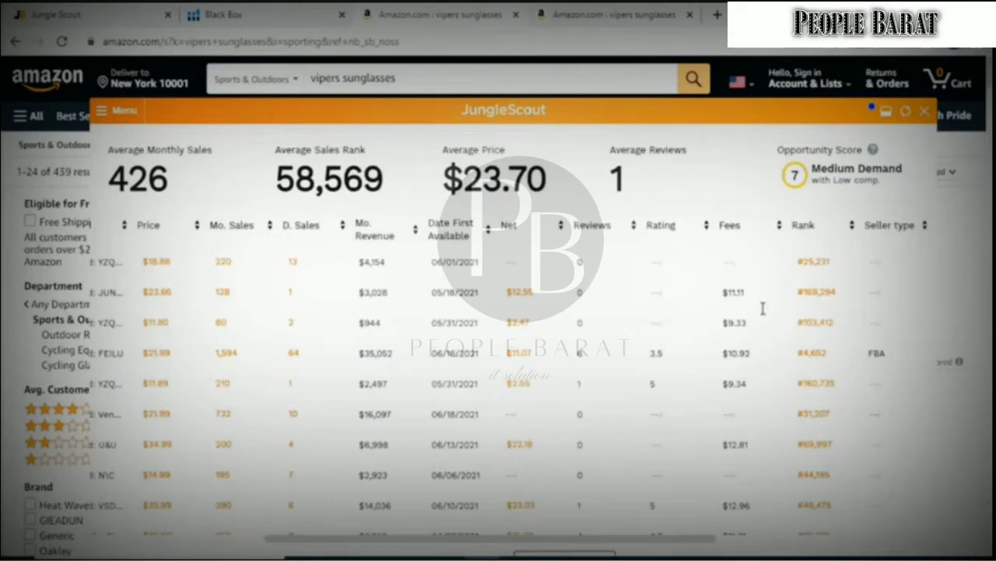
{"action": "left_click", "coordinate": [622, 9]}
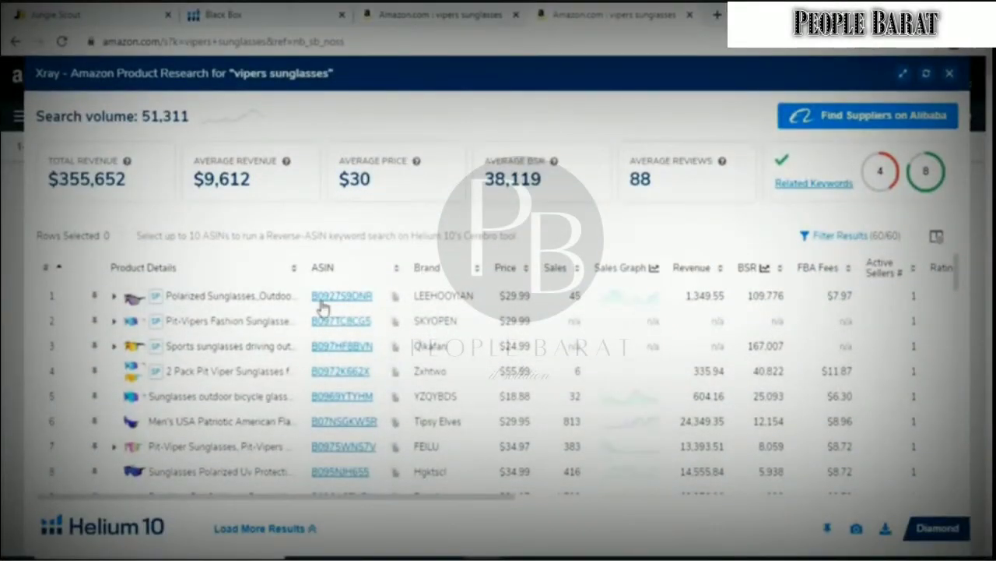
Sort the Xray product table by revenue from highest to lowest.
{"action": "scroll", "coordinate": [78, 327], "scroll_direction": "down", "scroll_amount": 3}
{"action": "scroll", "coordinate": [85, 342], "scroll_direction": "up", "scroll_amount": 3}
{"action": "left_click", "coordinate": [693, 268]}
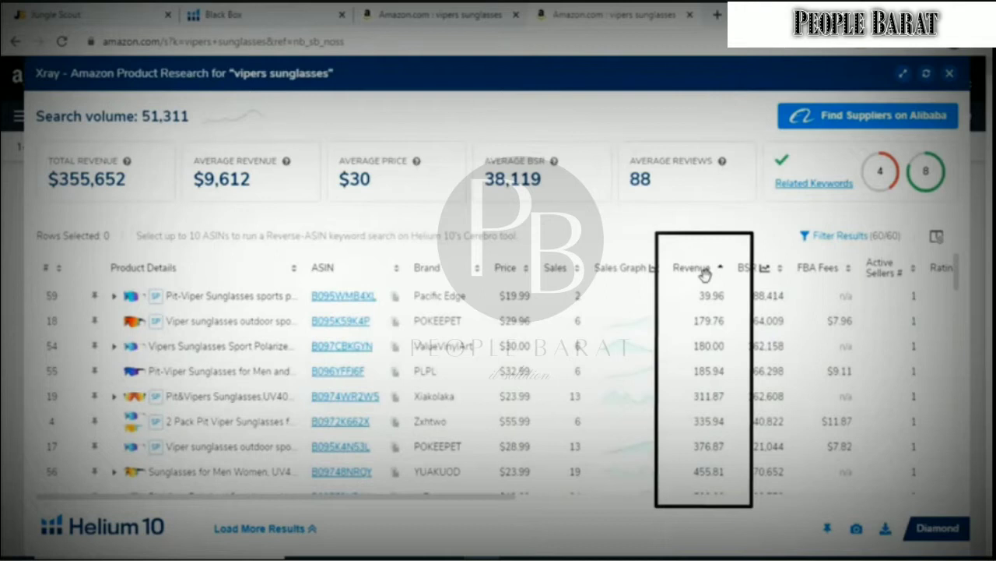
{"action": "left_click", "coordinate": [704, 273]}
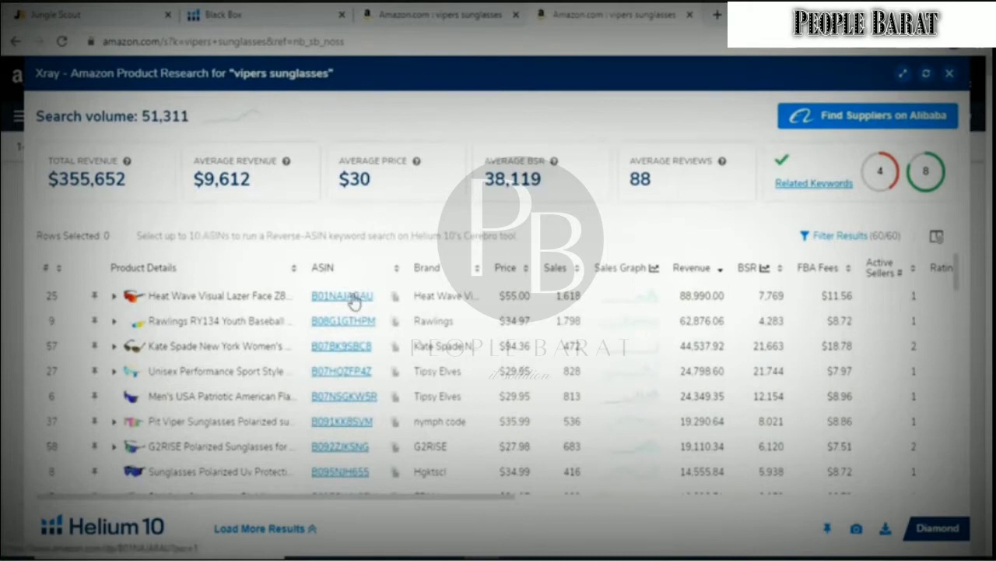
Preview the Heat Wave Visual Lazer Face Z87 Sunglasses and remove that product from the Xray results.
{"action": "mouse_move", "coordinate": [354, 302]}
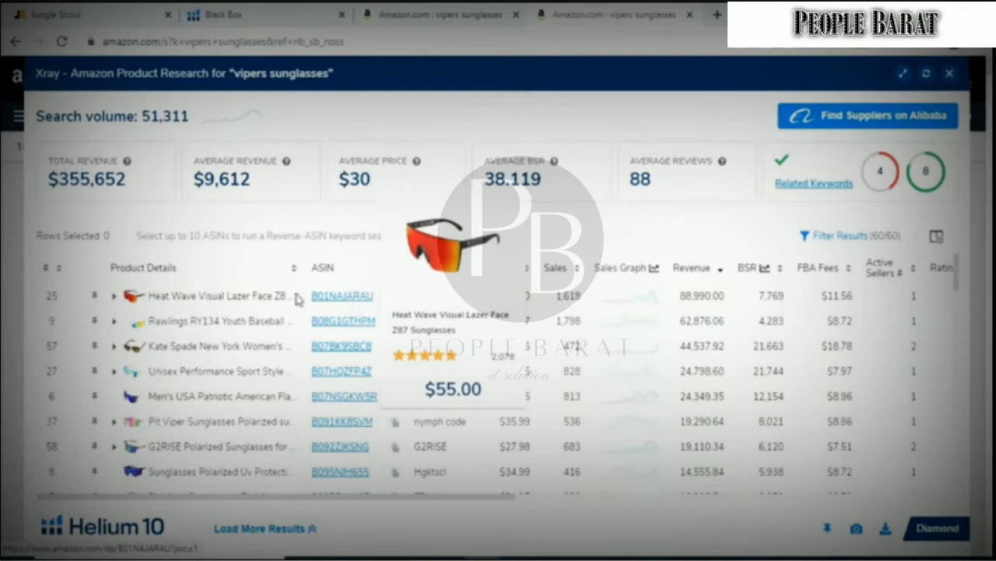
{"action": "left_click", "coordinate": [76, 297]}
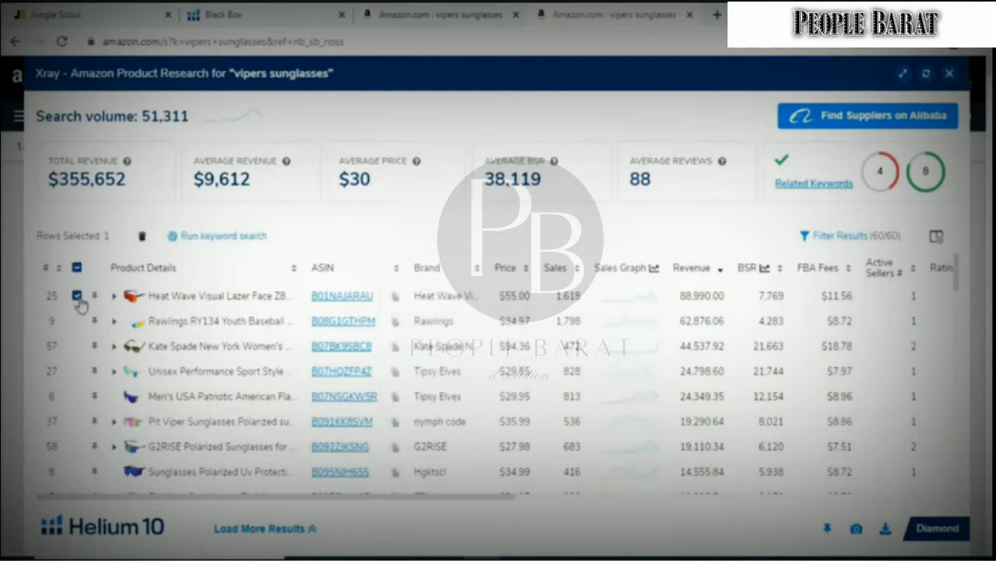
{"action": "left_click", "coordinate": [144, 236]}
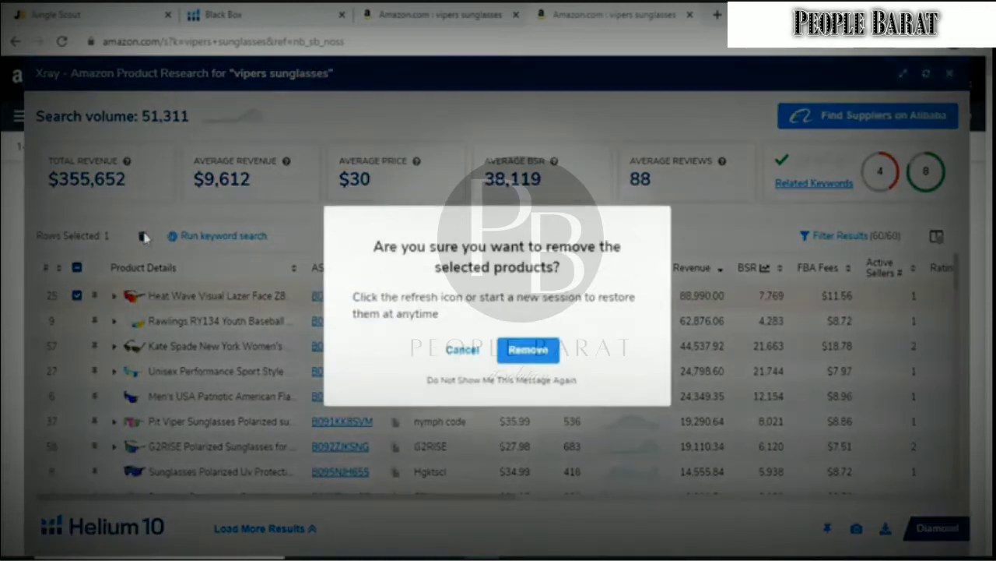
{"action": "left_click", "coordinate": [526, 354]}
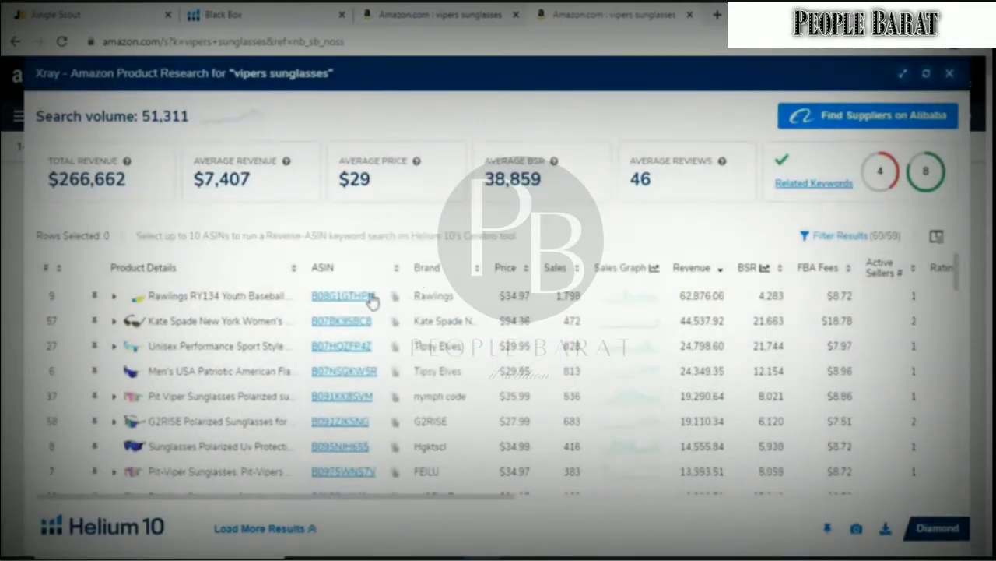
Preview the Kate Spade New York women's aviator sunglasses and remove that product from the Xray results.
{"action": "mouse_move", "coordinate": [356, 328]}
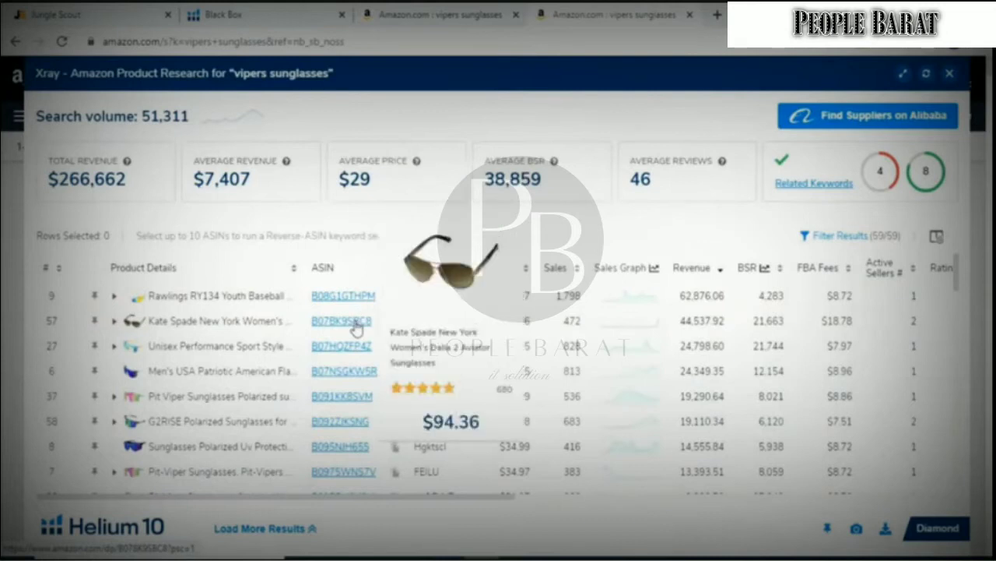
{"action": "left_click", "coordinate": [77, 321]}
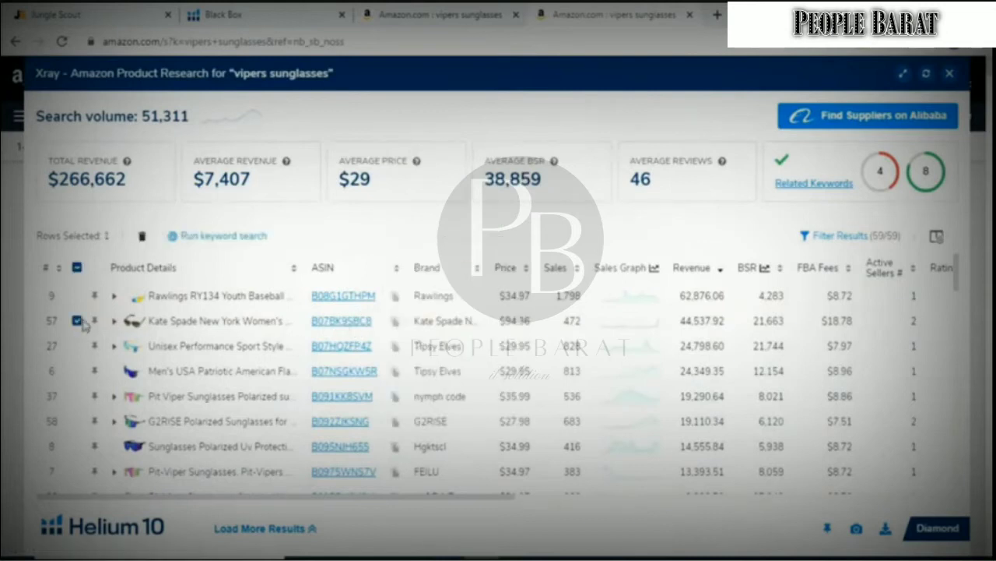
{"action": "left_click", "coordinate": [143, 237]}
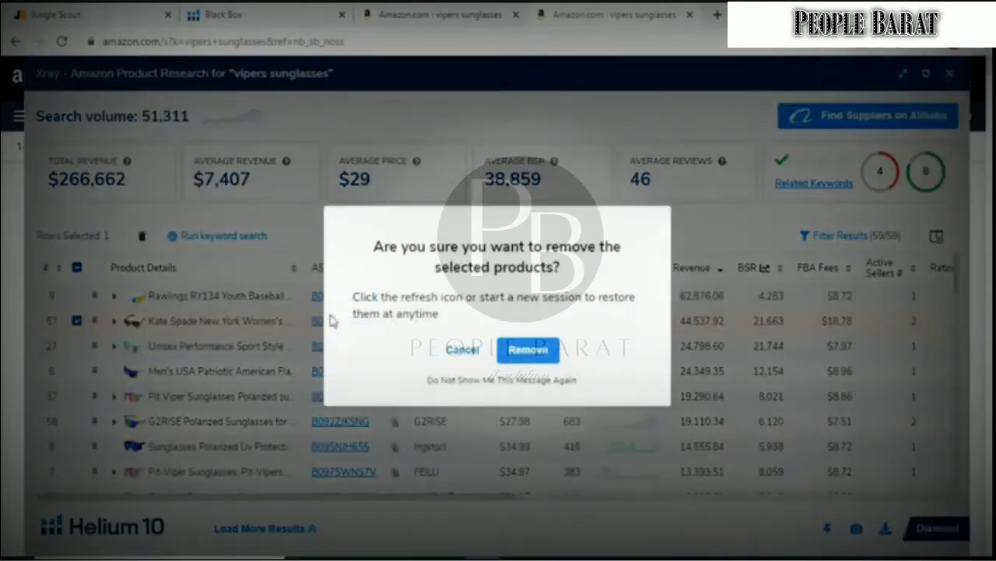
{"action": "left_click", "coordinate": [518, 354]}
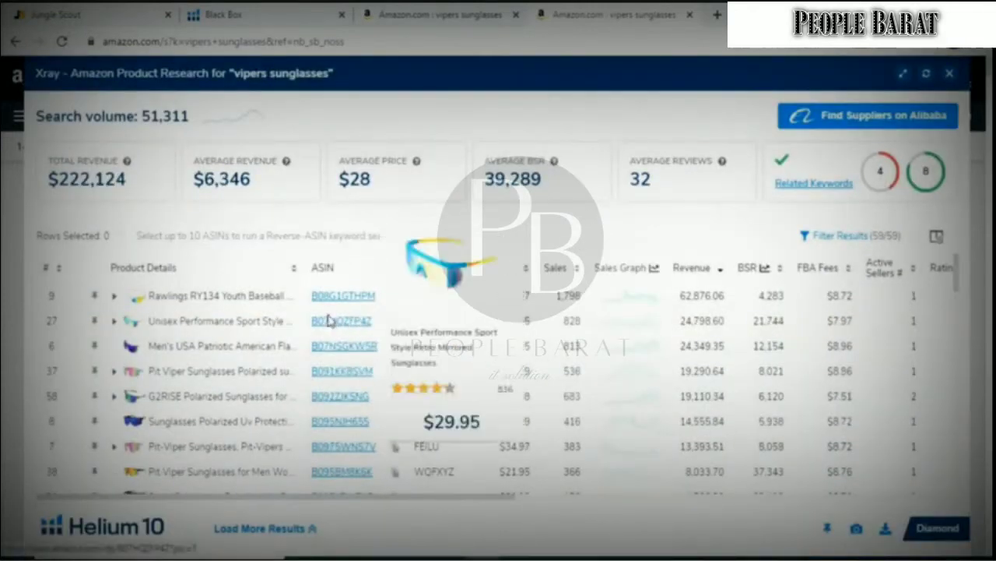
Save the eight highest-revenue products to my list, from Rawlings RY134 Youth Baseball to WQFXYZ's Pit Viper Sunglasses.
{"action": "mouse_move", "coordinate": [338, 326]}
{"action": "mouse_move", "coordinate": [337, 351]}
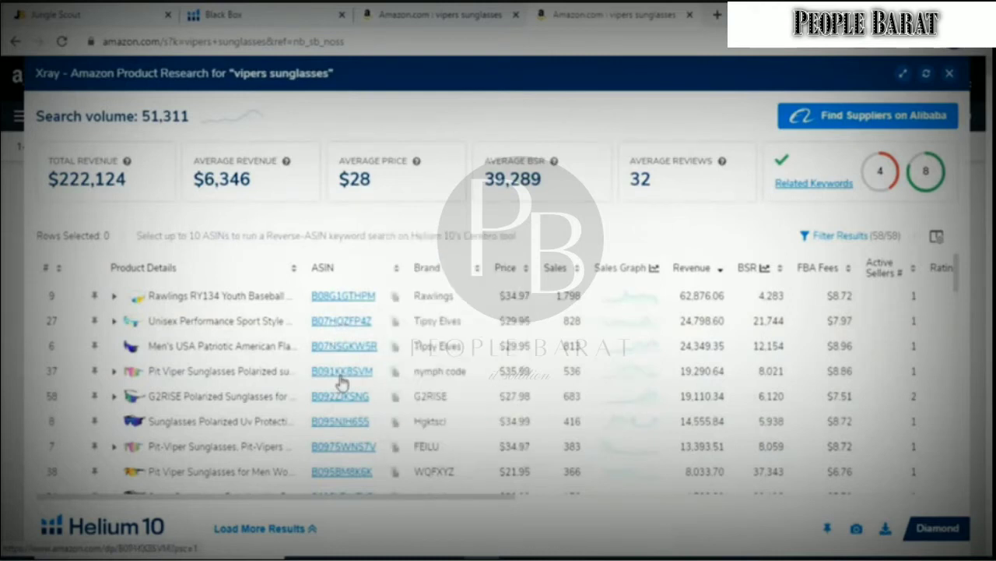
{"action": "mouse_move", "coordinate": [347, 405]}
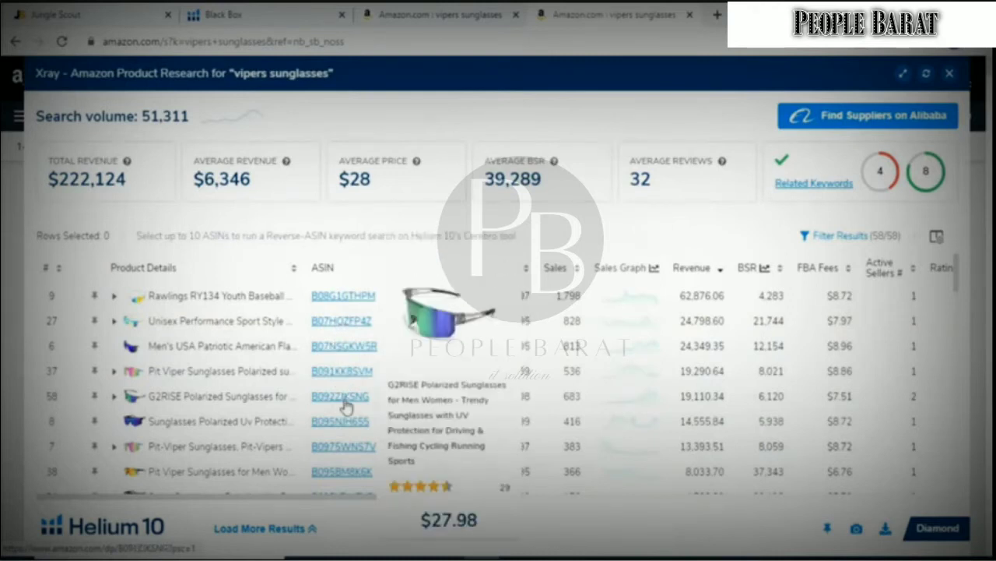
{"action": "mouse_move", "coordinate": [343, 456]}
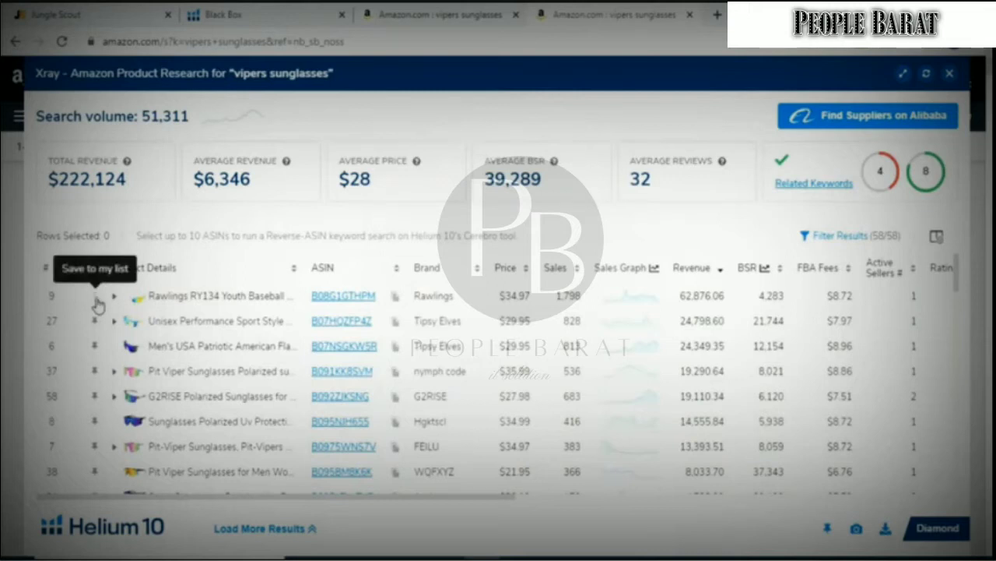
{"action": "left_click", "coordinate": [94, 321]}
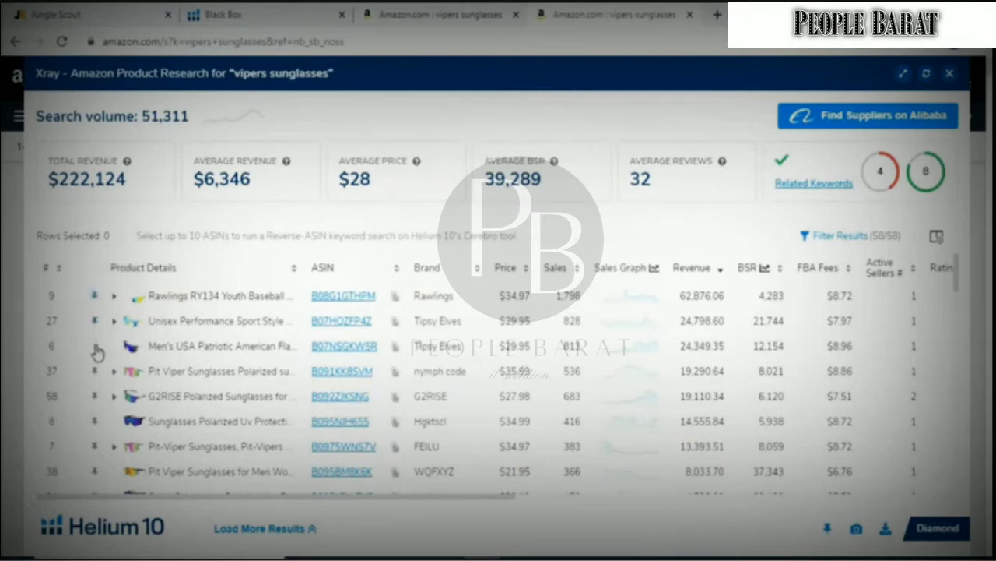
{"action": "left_click", "coordinate": [94, 372]}
{"action": "left_click", "coordinate": [94, 424]}
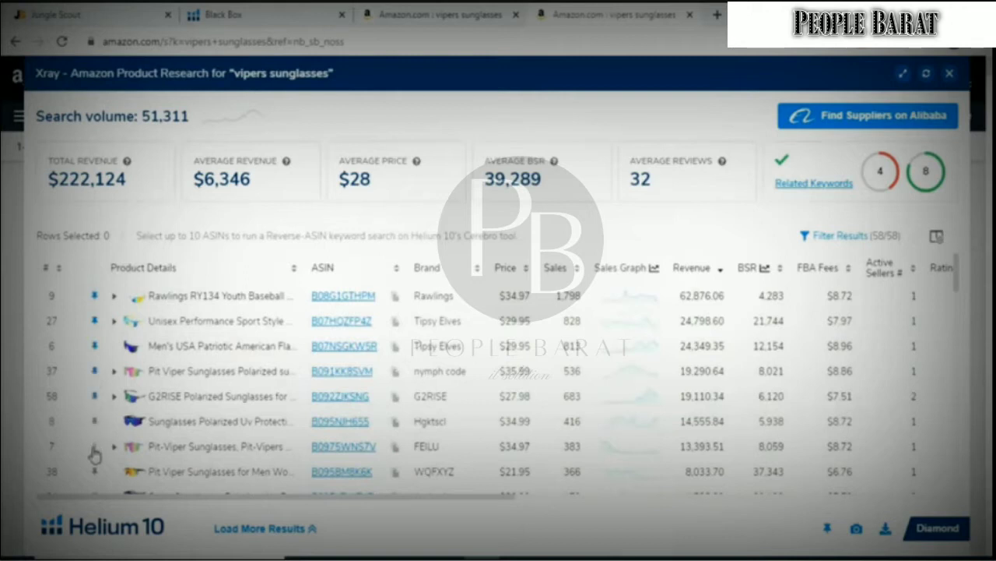
{"action": "left_click", "coordinate": [95, 474]}
{"action": "scroll", "coordinate": [134, 359], "scroll_direction": "down", "scroll_amount": 1}
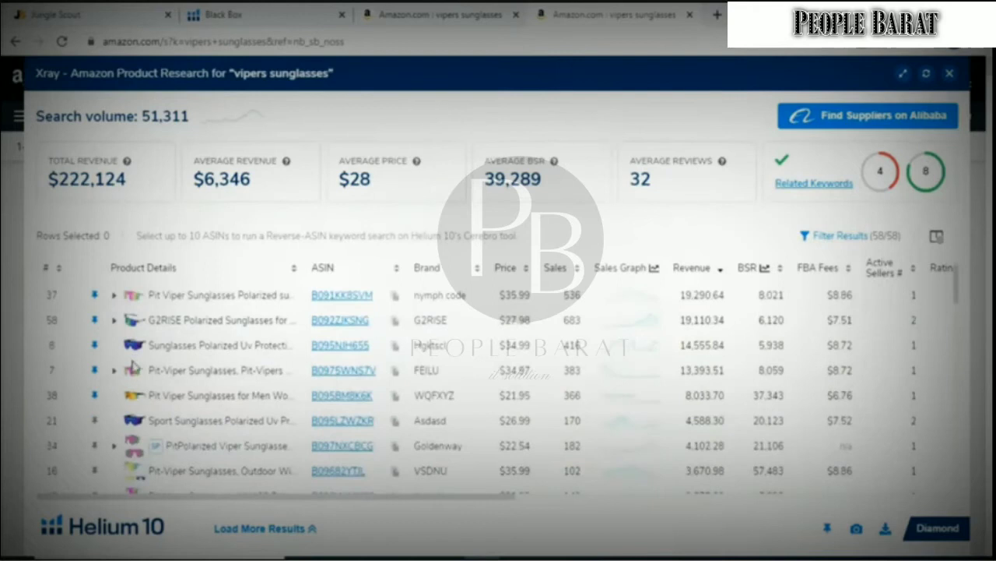
Save Asdasd's Sport Sunglasses to my list and remove Goldenway's sponsored PitPolarized Viper Sunglasses from the Xray results.
{"action": "left_click", "coordinate": [94, 422]}
{"action": "left_click", "coordinate": [77, 447]}
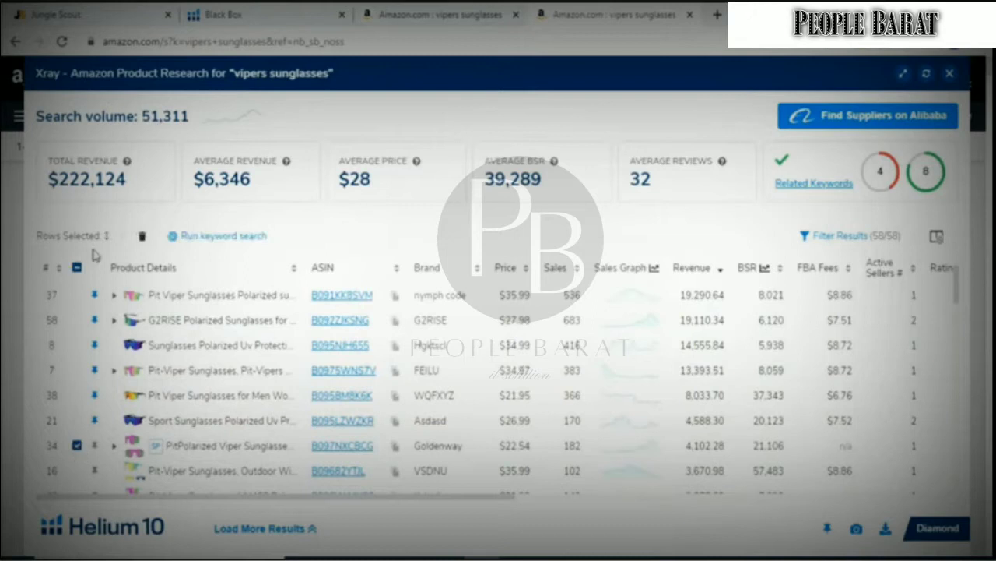
{"action": "left_click", "coordinate": [143, 238]}
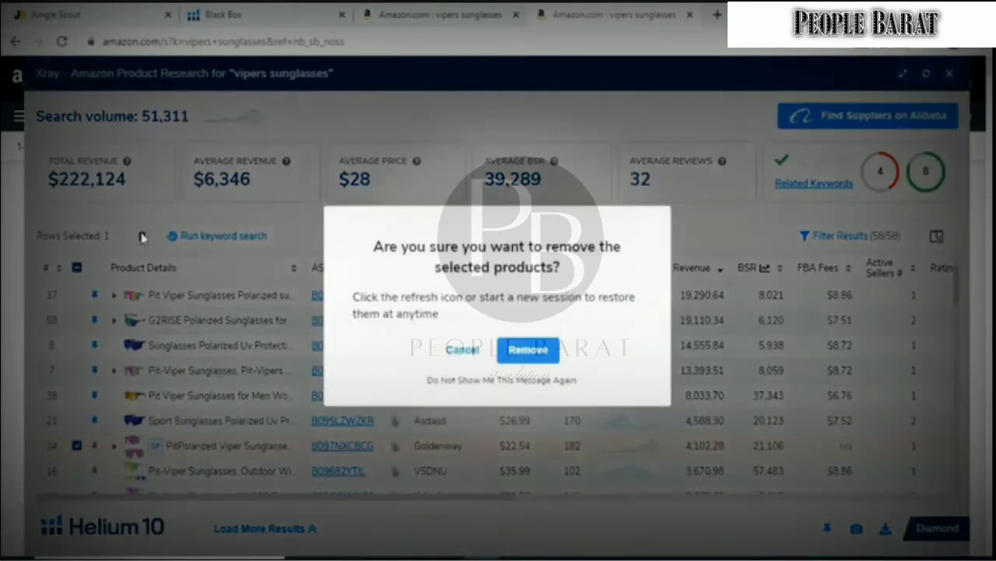
{"action": "left_click", "coordinate": [532, 354]}
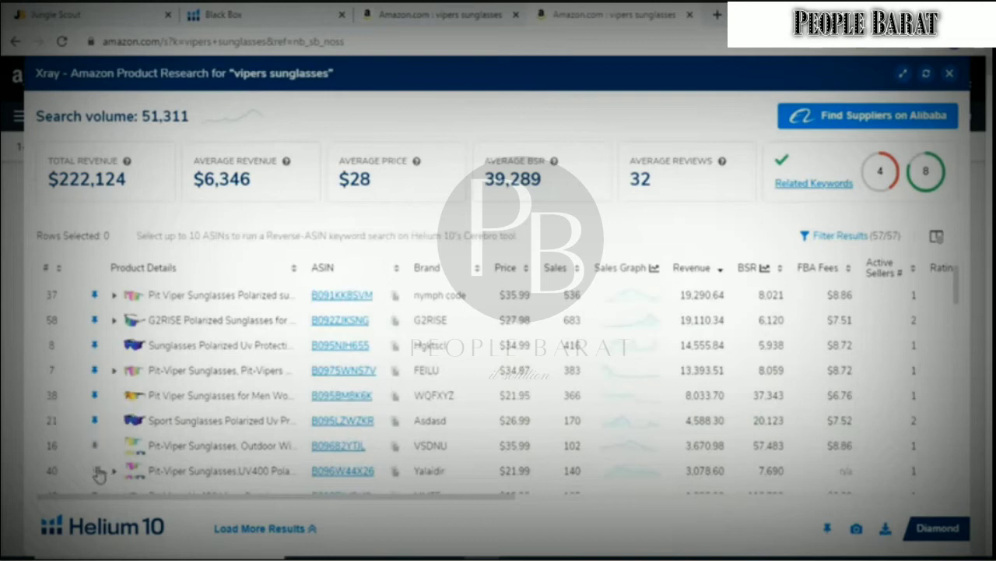
Save the next six products to my list, from VSDNU's Pit-Viper Sunglasses to JUNDAO's outdoor bicycle glasses.
{"action": "scroll", "coordinate": [105, 436], "scroll_direction": "down", "scroll_amount": 1}
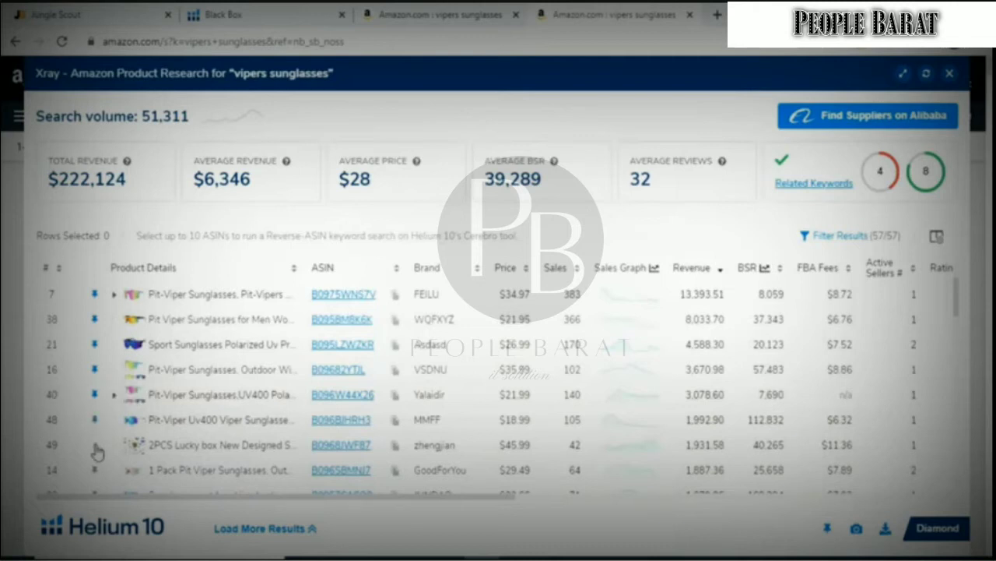
{"action": "scroll", "coordinate": [96, 472], "scroll_direction": "down", "scroll_amount": 1}
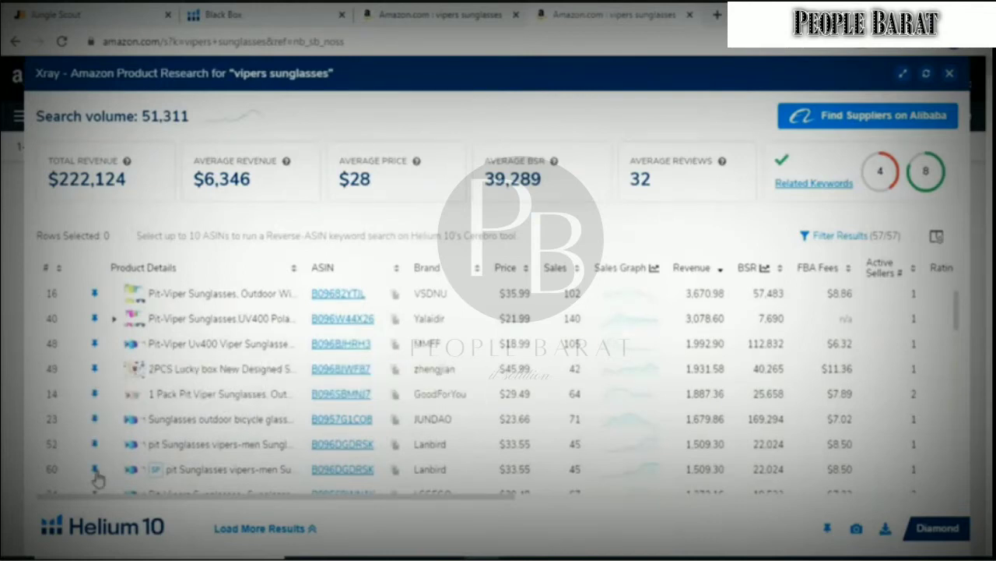
Examine the brand names of the revenue-sorted products, including the repeated Tipsy Elves brand, to judge brand dominance.
{"action": "scroll", "coordinate": [137, 425], "scroll_direction": "up", "scroll_amount": 10}
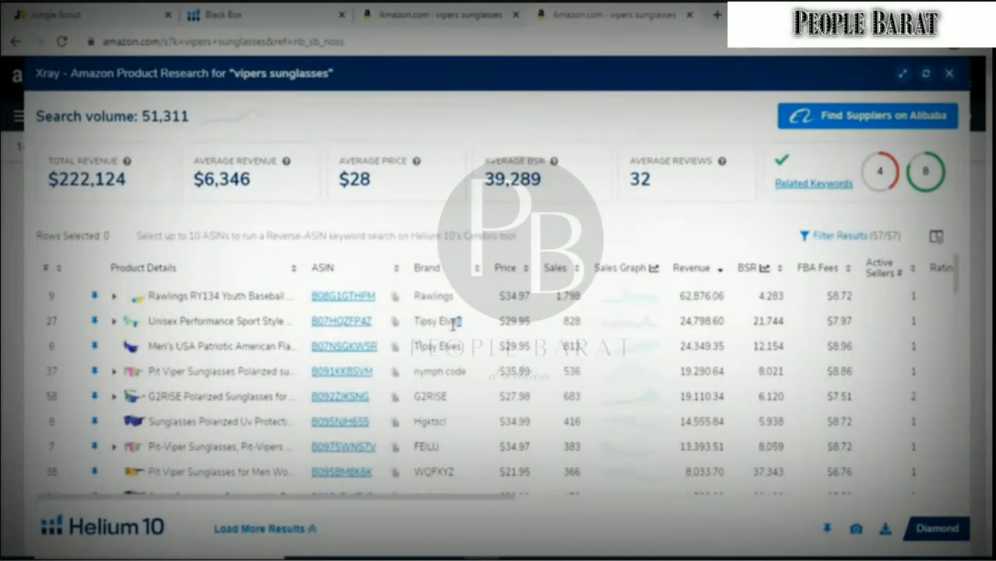
{"action": "left_click_drag", "start_coordinate": [467, 325], "coordinate": [420, 344]}
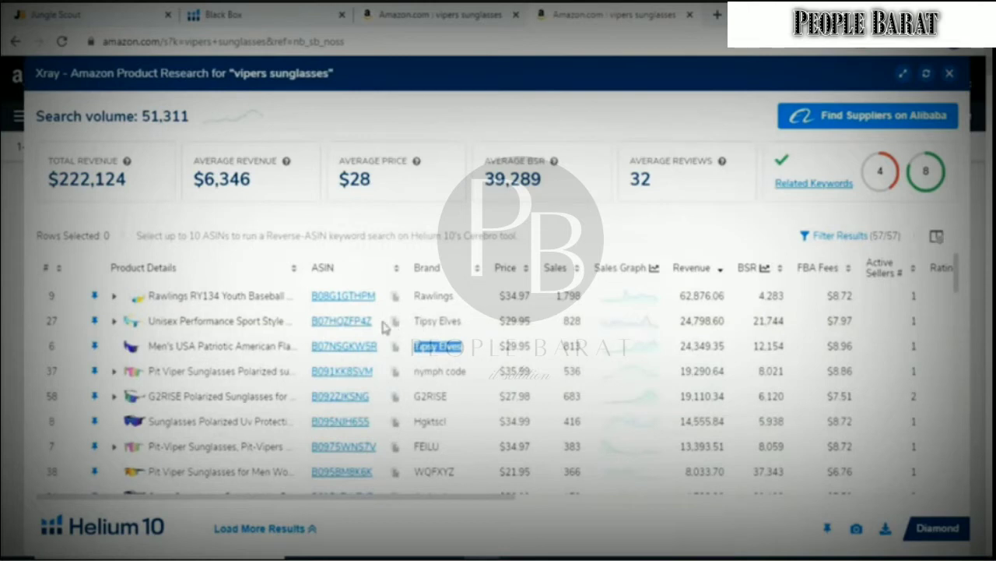
{"action": "mouse_move", "coordinate": [353, 327]}
{"action": "scroll", "coordinate": [448, 364], "scroll_direction": "down", "scroll_amount": 1}
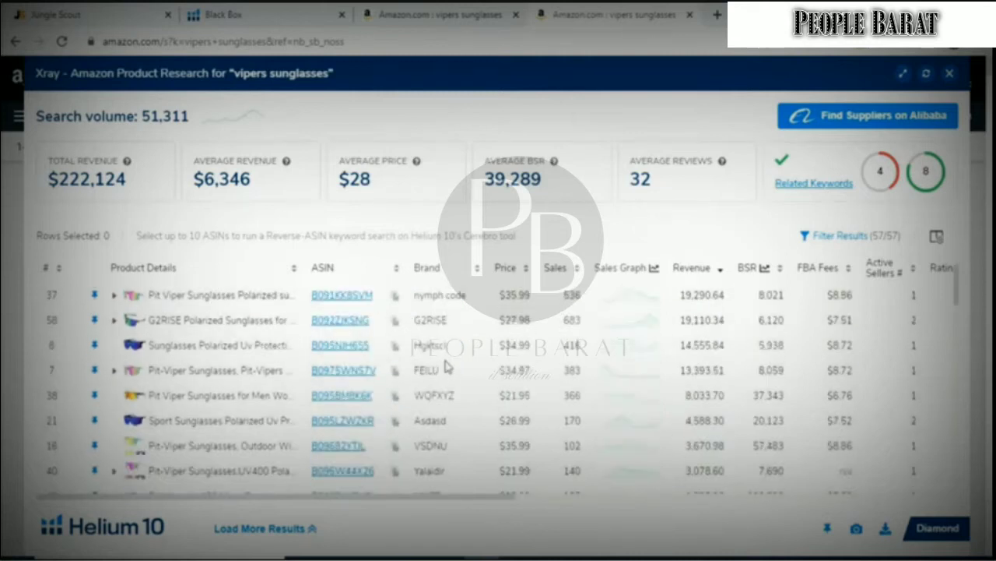
{"action": "scroll", "coordinate": [449, 366], "scroll_direction": "down", "scroll_amount": 3}
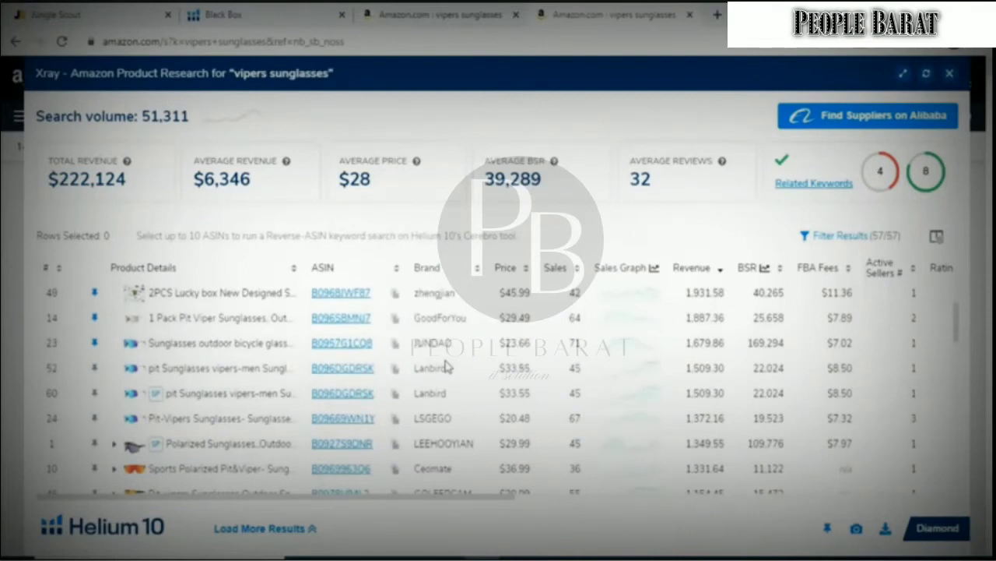
{"action": "scroll", "coordinate": [448, 365], "scroll_direction": "down", "scroll_amount": 1}
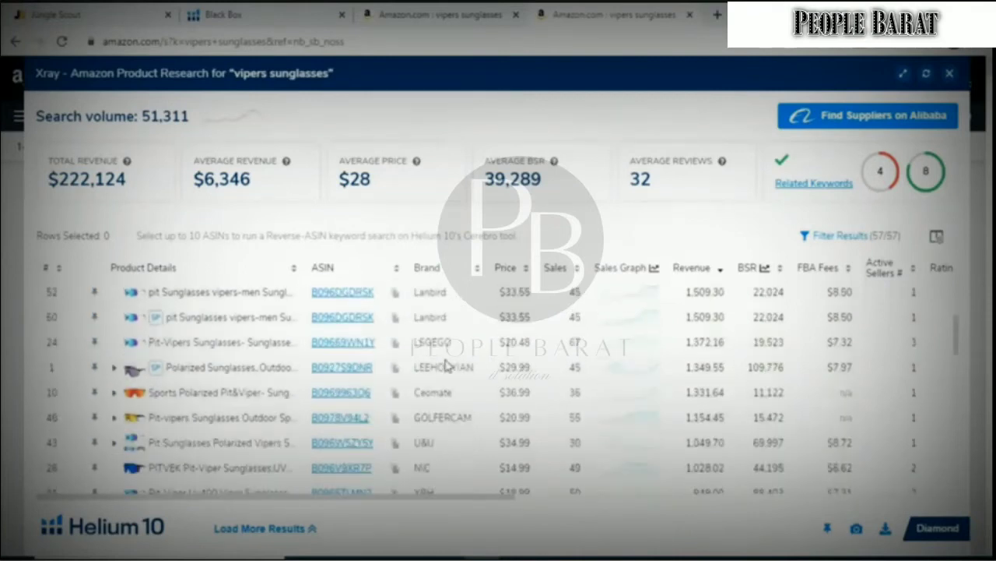
{"action": "scroll", "coordinate": [446, 366], "scroll_direction": "down", "scroll_amount": 1}
{"action": "scroll", "coordinate": [448, 370], "scroll_direction": "up", "scroll_amount": 2}
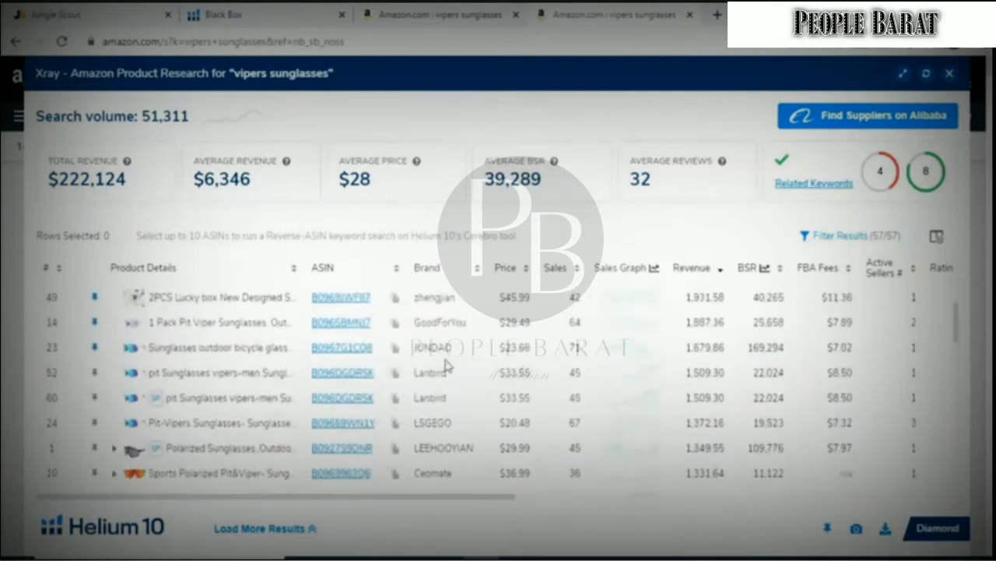
{"action": "scroll", "coordinate": [454, 380], "scroll_direction": "up", "scroll_amount": 1}
{"action": "scroll", "coordinate": [451, 393], "scroll_direction": "up", "scroll_amount": 5}
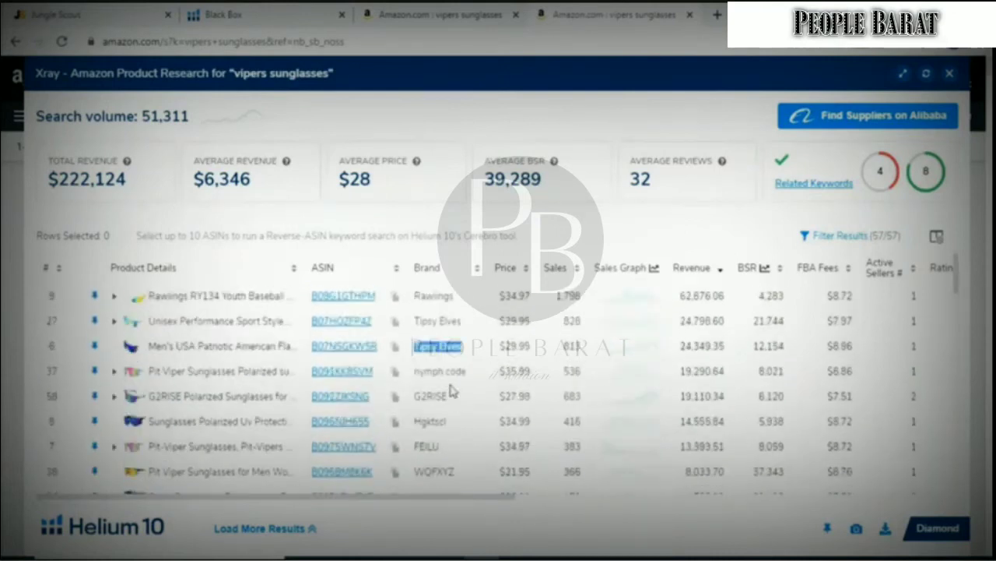
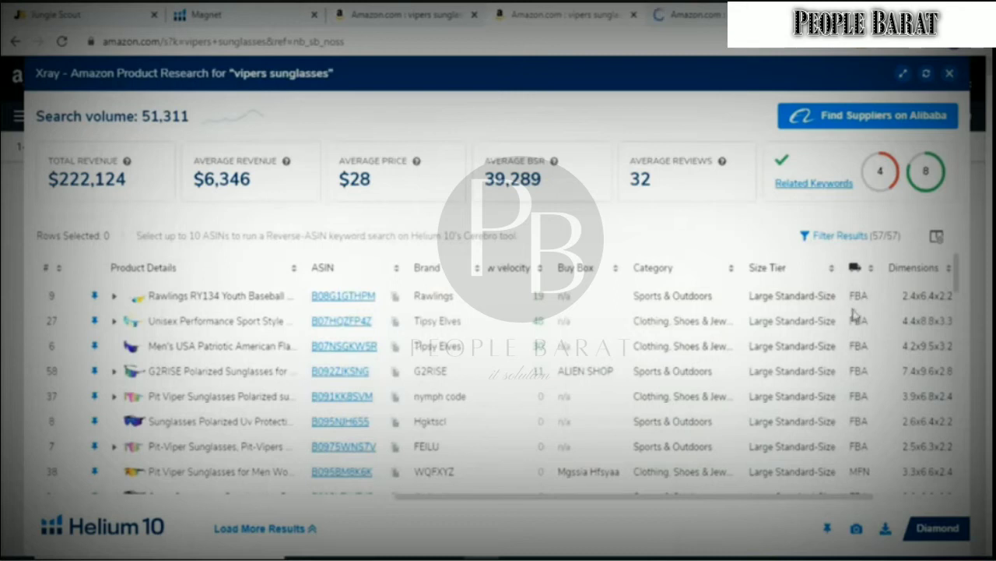
Review the size tier and fulfilment method of the products in the Xray results.
{"action": "scroll", "coordinate": [860, 370], "scroll_direction": "down", "scroll_amount": 2}
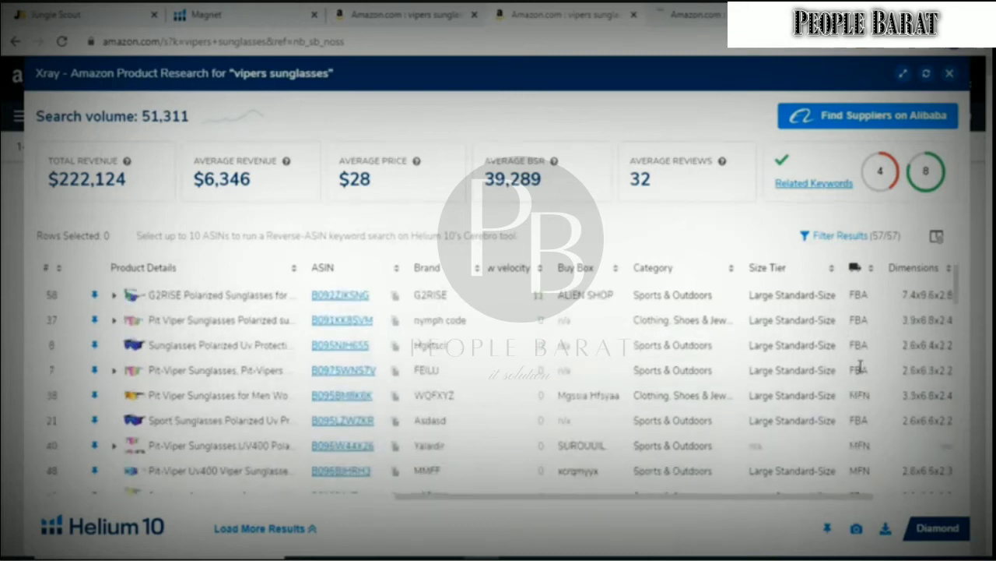
{"action": "scroll", "coordinate": [864, 386], "scroll_direction": "down", "scroll_amount": 1}
{"action": "scroll", "coordinate": [864, 390], "scroll_direction": "up", "scroll_amount": 3}
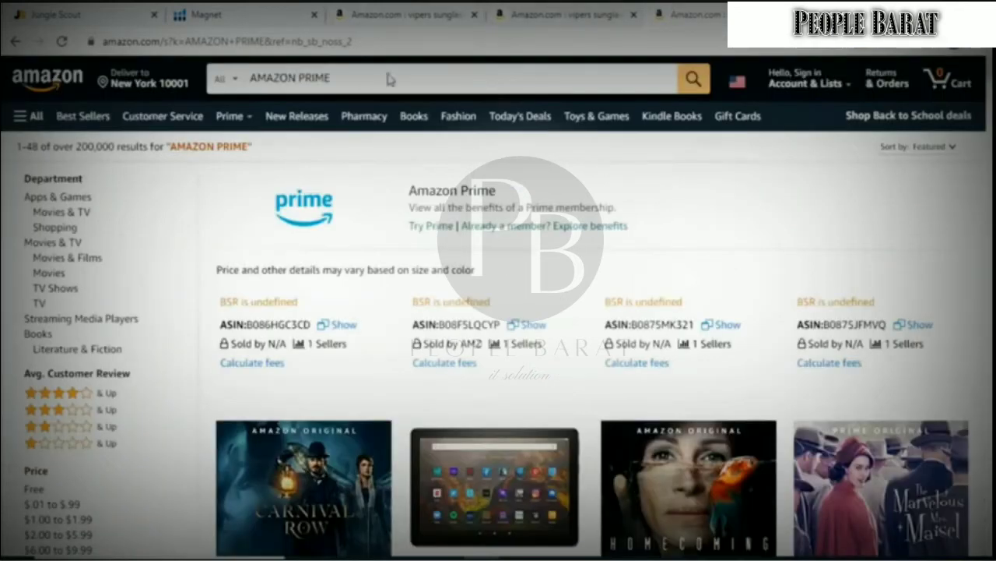
Search Amazon for NIKE and look over the branded products in the results.
{"action": "left_click_drag", "start_coordinate": [373, 80], "coordinate": [215, 78]}
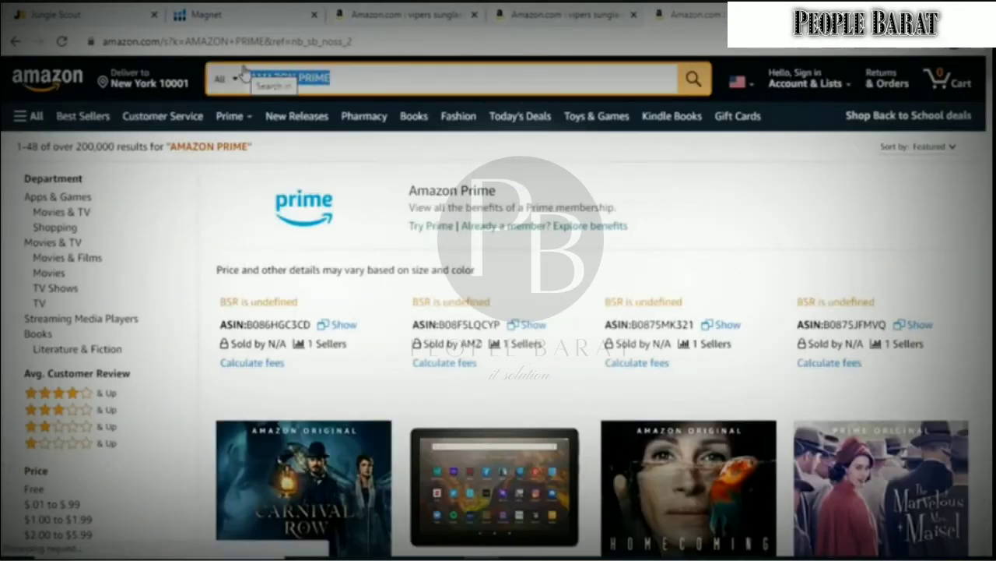
{"action": "type", "text": "NIKE"}
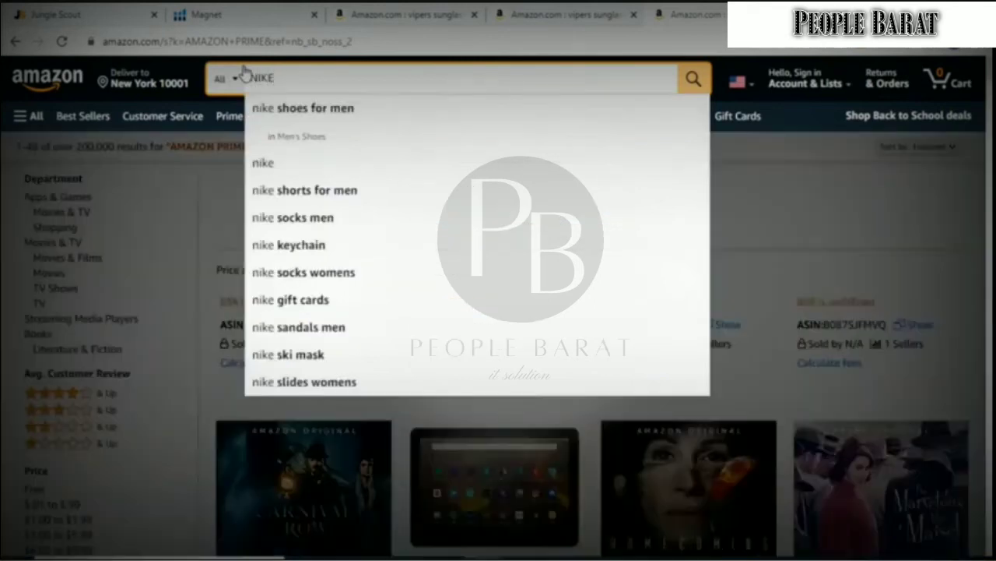
{"action": "key", "text": "Return"}
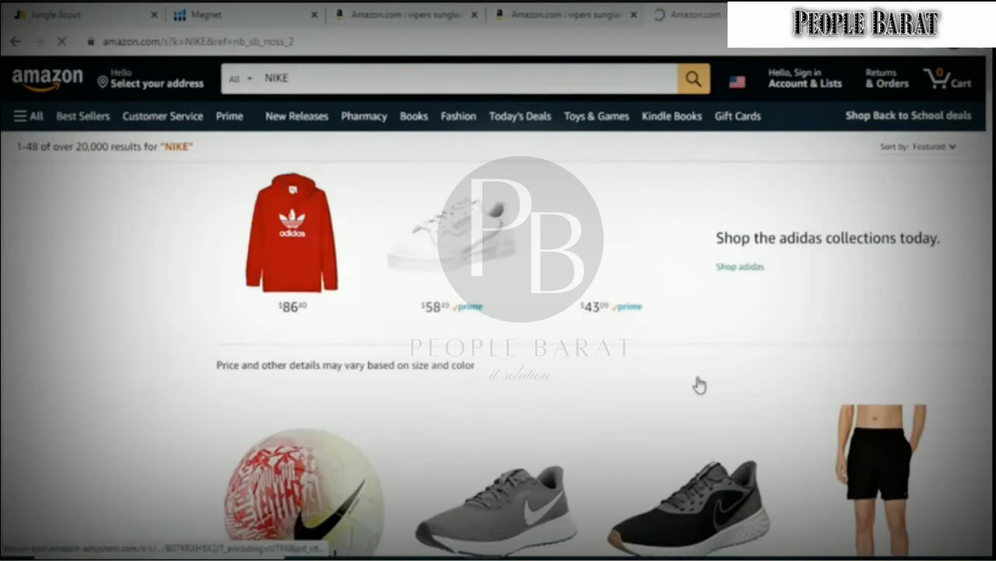
{"action": "scroll", "coordinate": [550, 305], "scroll_direction": "down", "scroll_amount": 5}
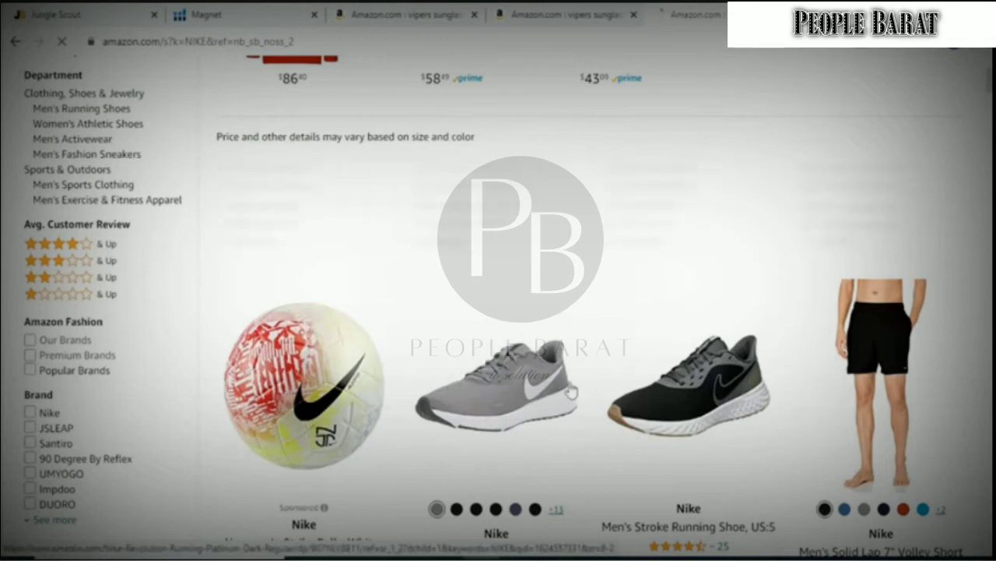
Return to the vipers sunglasses Xray results and check the brands selling in this niche.
{"action": "left_click", "coordinate": [542, 11]}
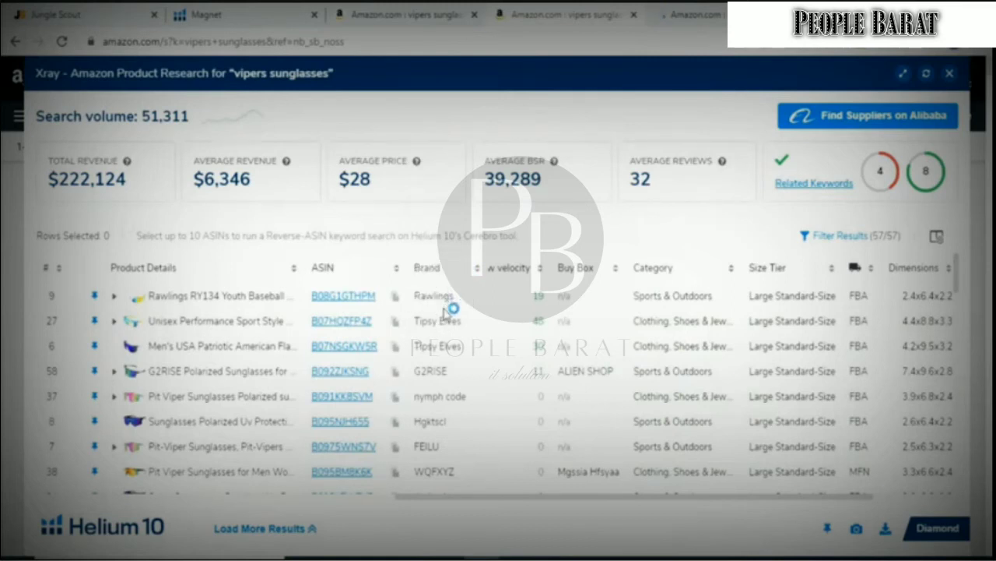
{"action": "scroll", "coordinate": [440, 385], "scroll_direction": "down", "scroll_amount": 5}
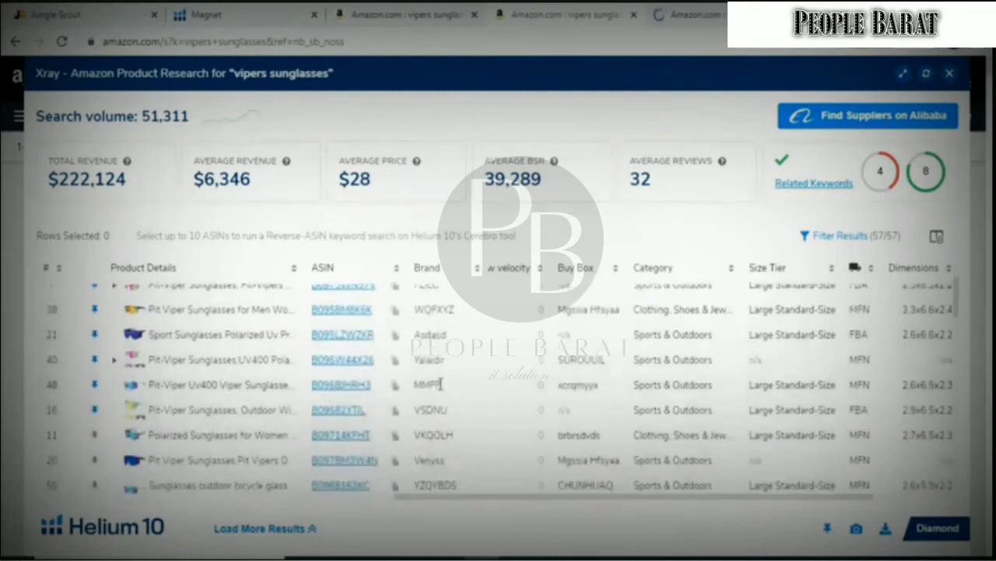
{"action": "scroll", "coordinate": [440, 386], "scroll_direction": "up", "scroll_amount": 5}
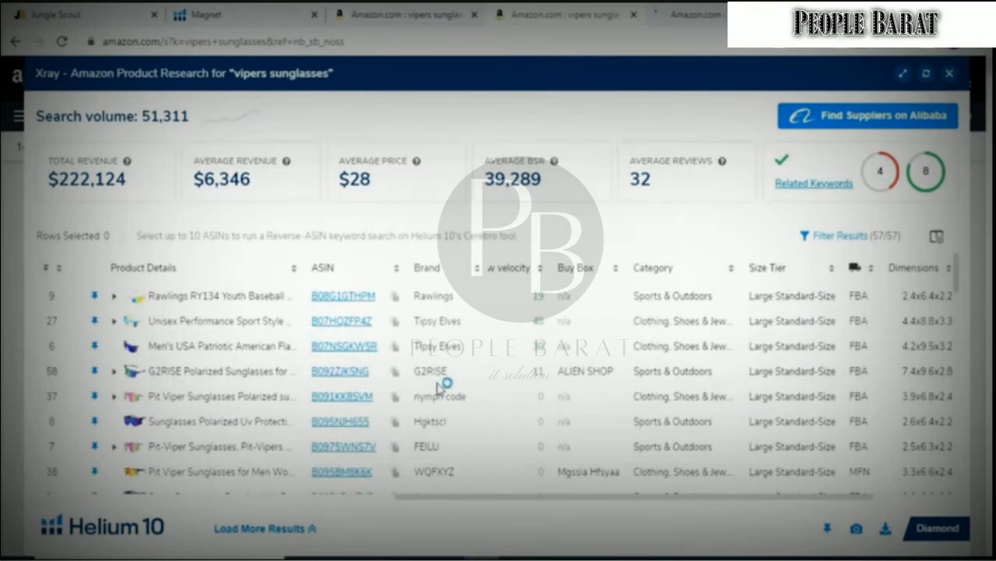
Switch to Jungle Scout, close the historical search volume chart for vipers sunglasses and open the Opportunity Finder.
{"action": "left_click", "coordinate": [119, 10]}
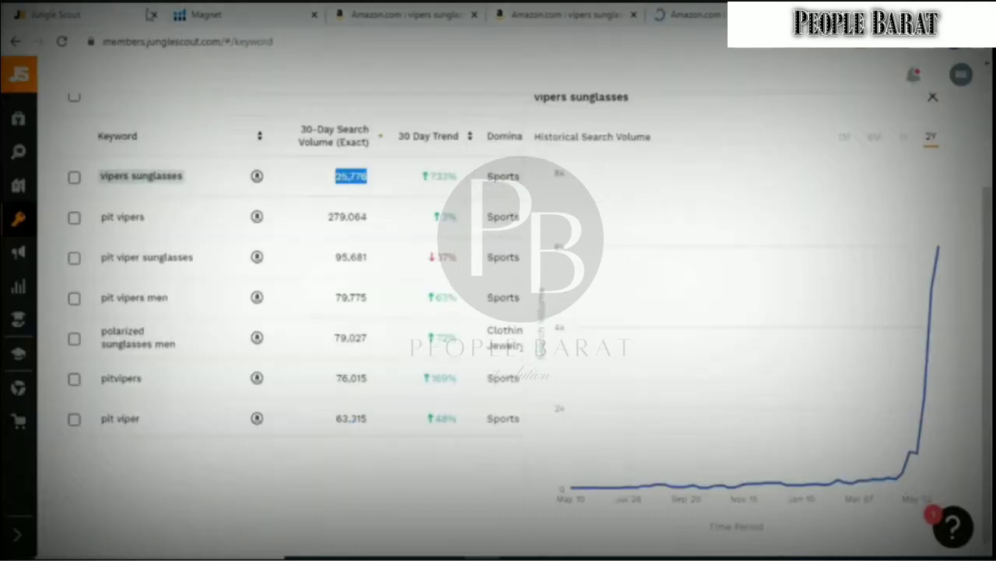
{"action": "left_click", "coordinate": [933, 99]}
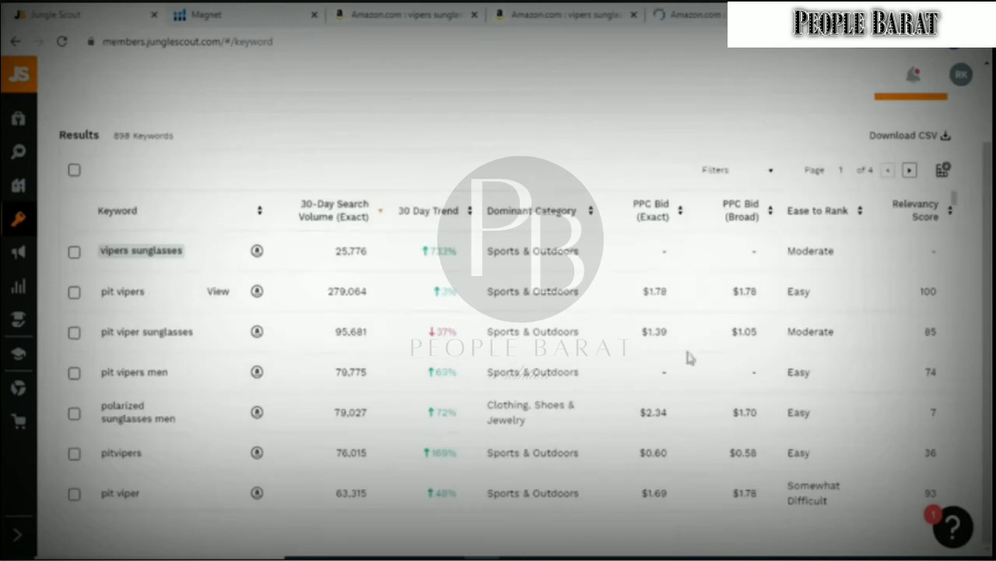
{"action": "mouse_move", "coordinate": [19, 185]}
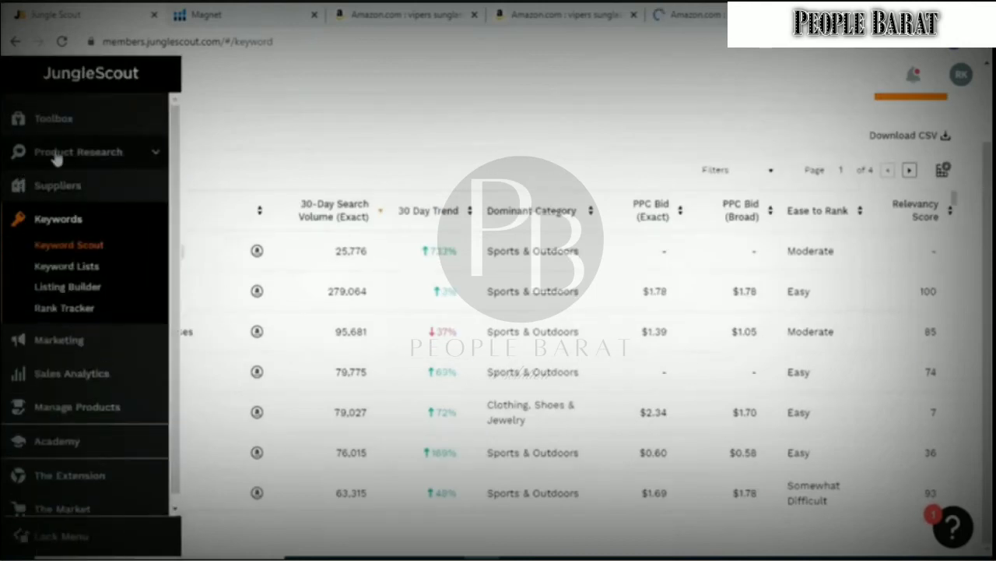
{"action": "left_click", "coordinate": [56, 155]}
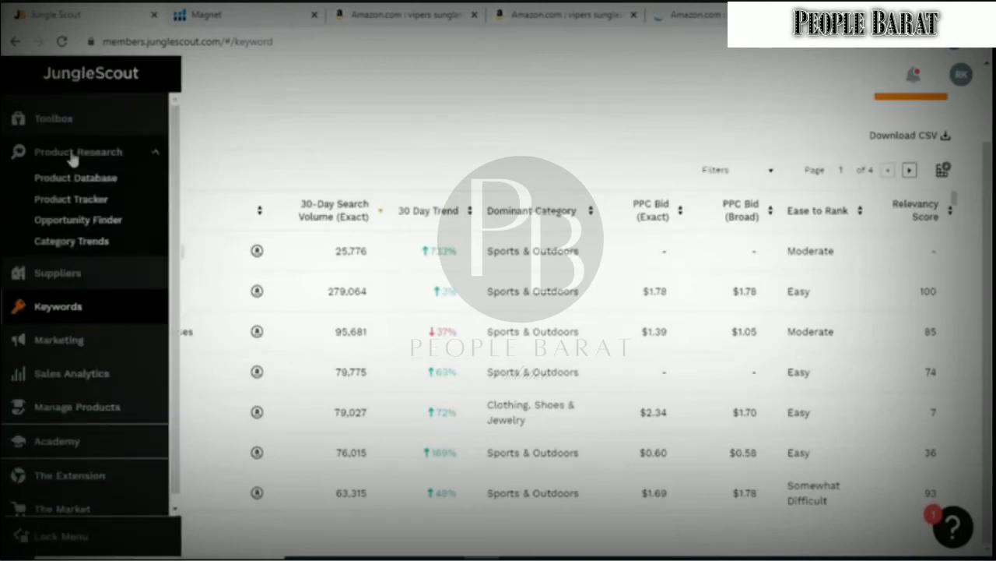
{"action": "left_click", "coordinate": [82, 222]}
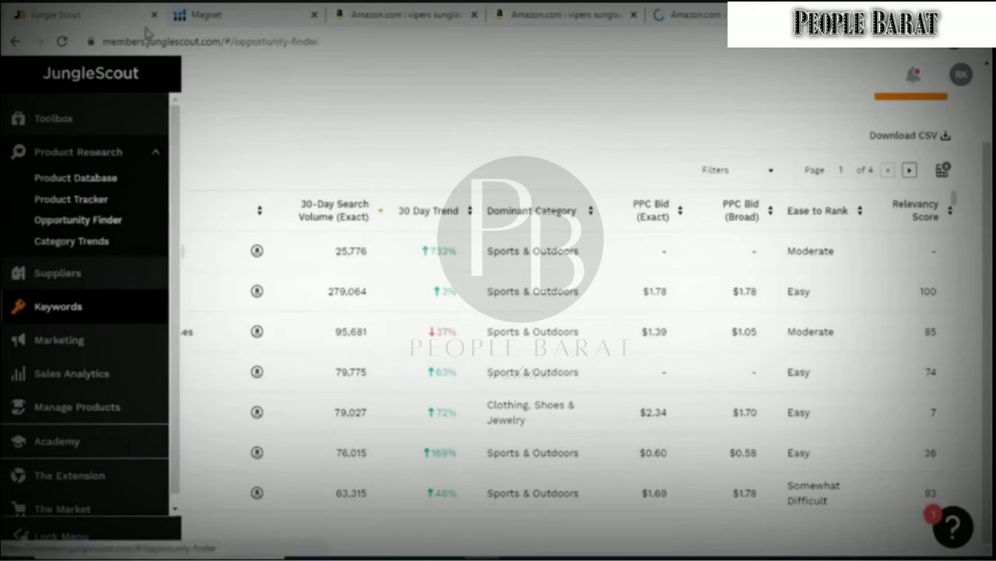
Switch to Helium 10 and locate its product research tools for comparison with Jungle Scout's.
{"action": "left_click", "coordinate": [204, 13]}
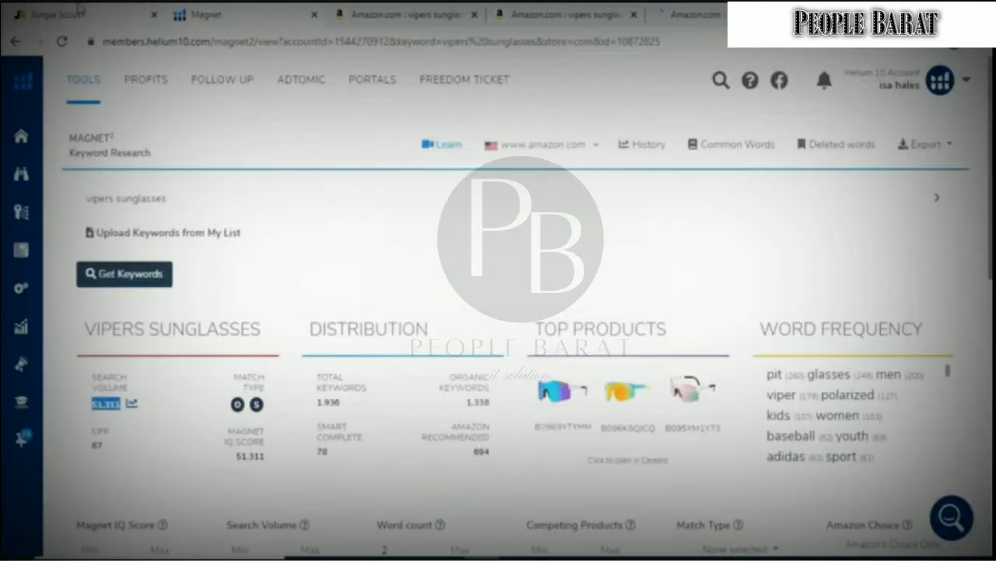
{"action": "left_click", "coordinate": [79, 9]}
{"action": "left_click", "coordinate": [218, 9]}
{"action": "mouse_move", "coordinate": [22, 175]}
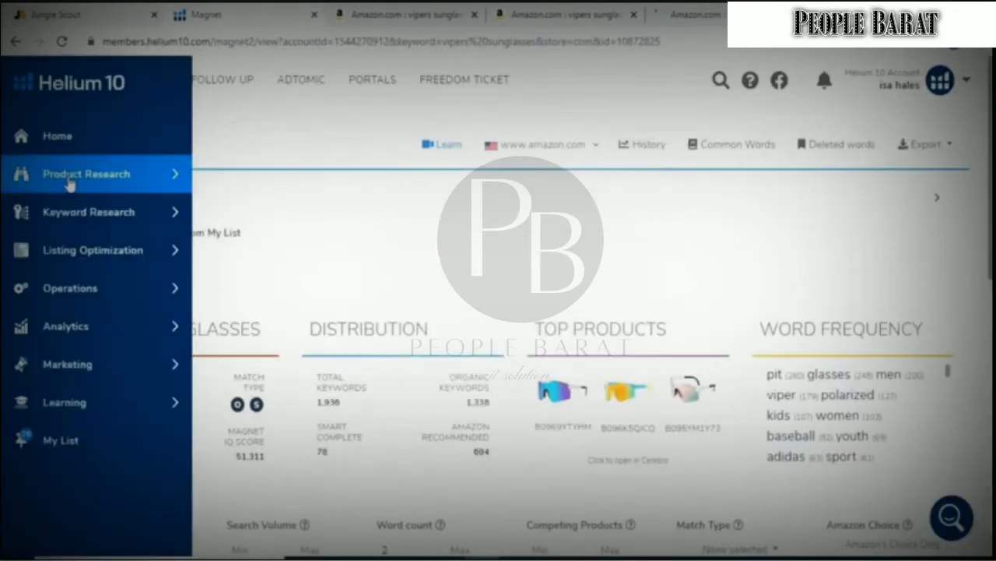
Return to Jungle Scout's Opportunity Finder and search the Sports & Outdoors niche list for "viper".
{"action": "left_click", "coordinate": [109, 9]}
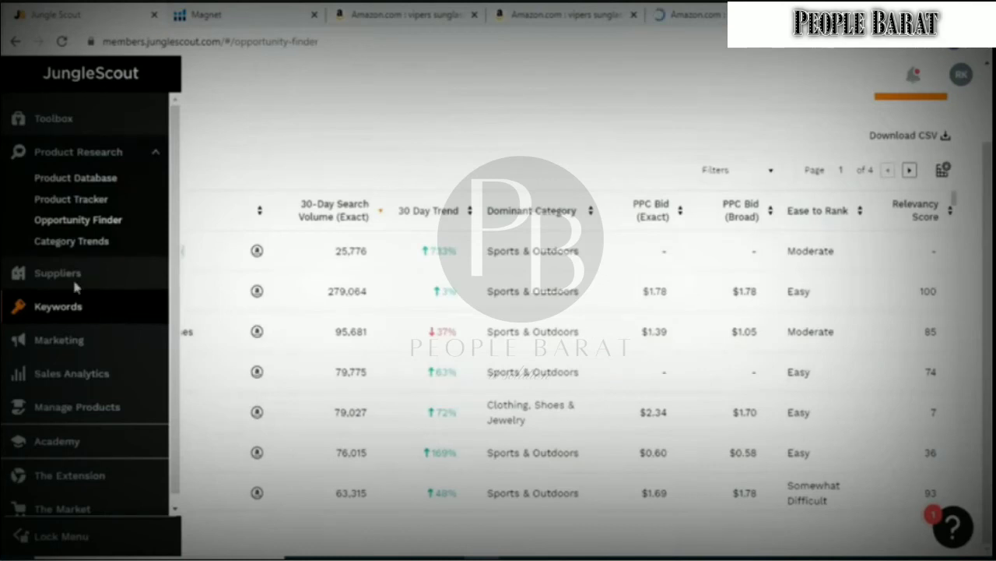
{"action": "left_click", "coordinate": [80, 224]}
{"action": "scroll", "coordinate": [669, 389], "scroll_direction": "down", "scroll_amount": 5}
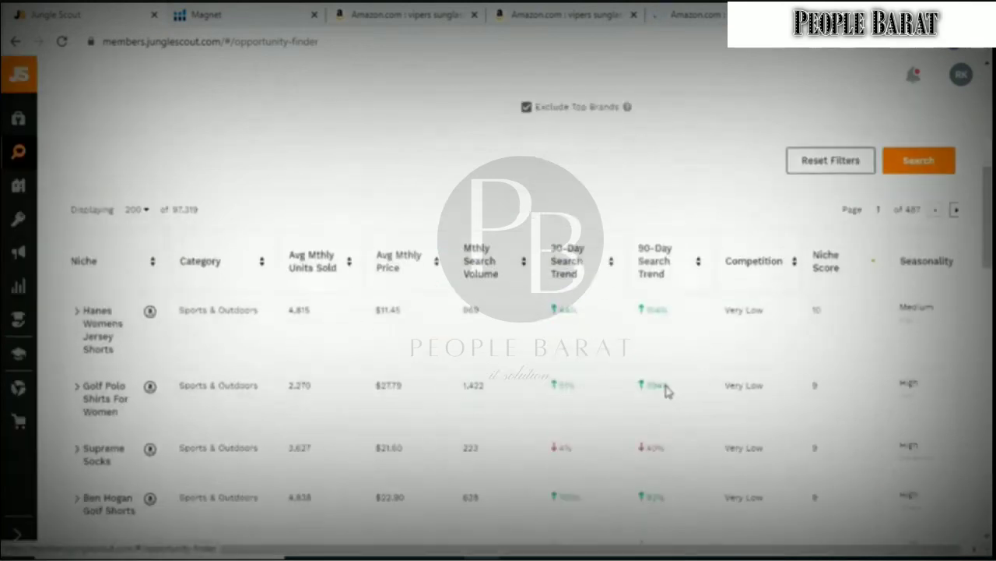
{"action": "left_click_drag", "start_coordinate": [988, 221], "coordinate": [986, 325]}
{"action": "scroll", "coordinate": [715, 301], "scroll_direction": "down", "scroll_amount": 10}
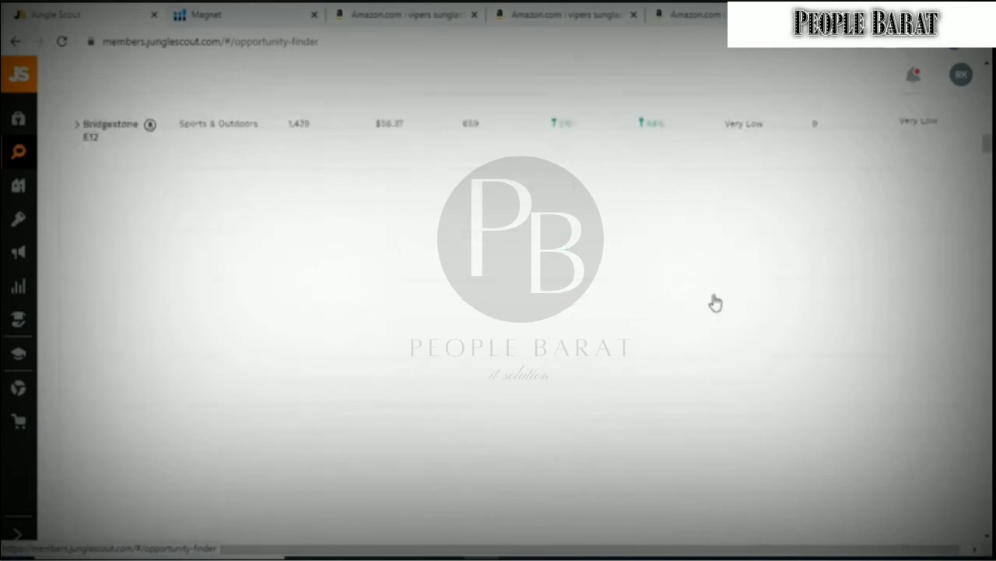
{"action": "key", "text": "ctrl+f"}
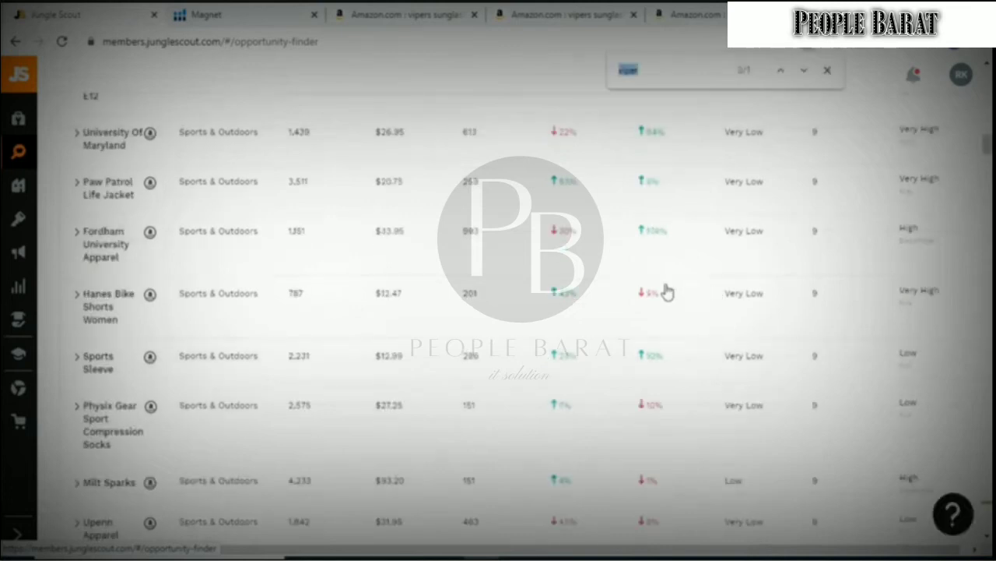
{"action": "key", "text": "Return"}
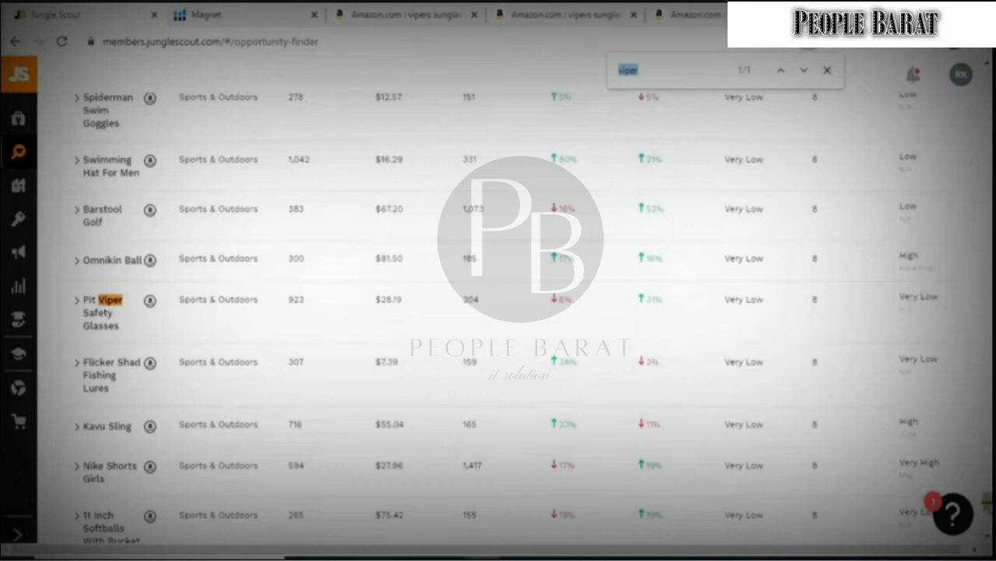
{"action": "left_click_drag", "start_coordinate": [988, 504], "coordinate": [987, 91]}
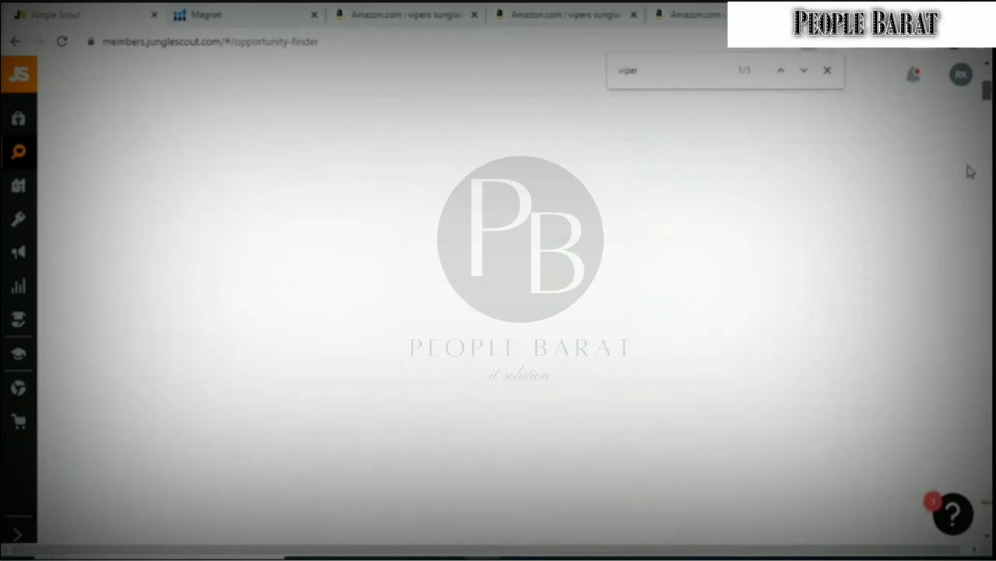
Review the seasonality ratings across the Sports & Outdoors niche results.
{"action": "scroll", "coordinate": [857, 404], "scroll_direction": "down", "scroll_amount": 1}
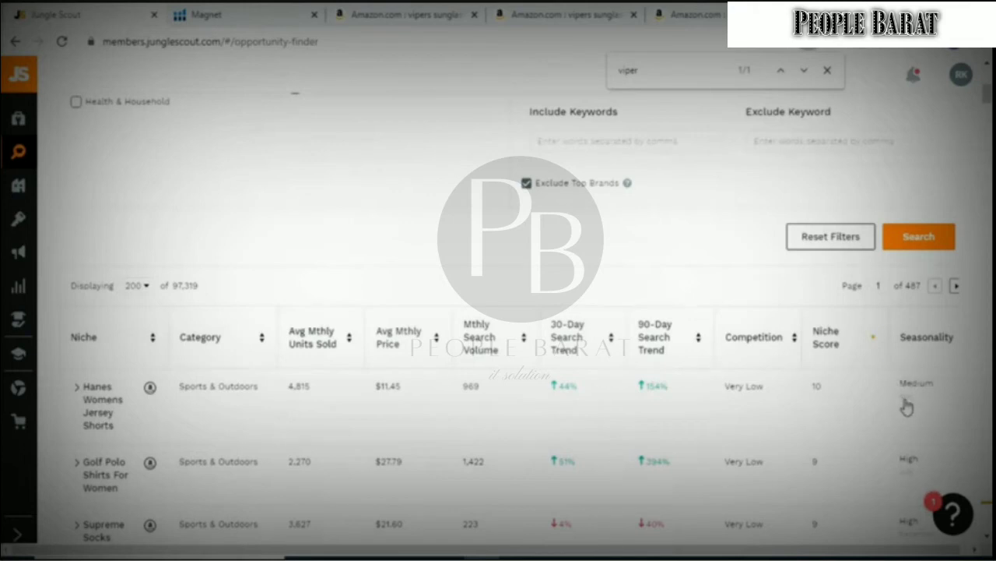
{"action": "scroll", "coordinate": [907, 406], "scroll_direction": "down", "scroll_amount": 1}
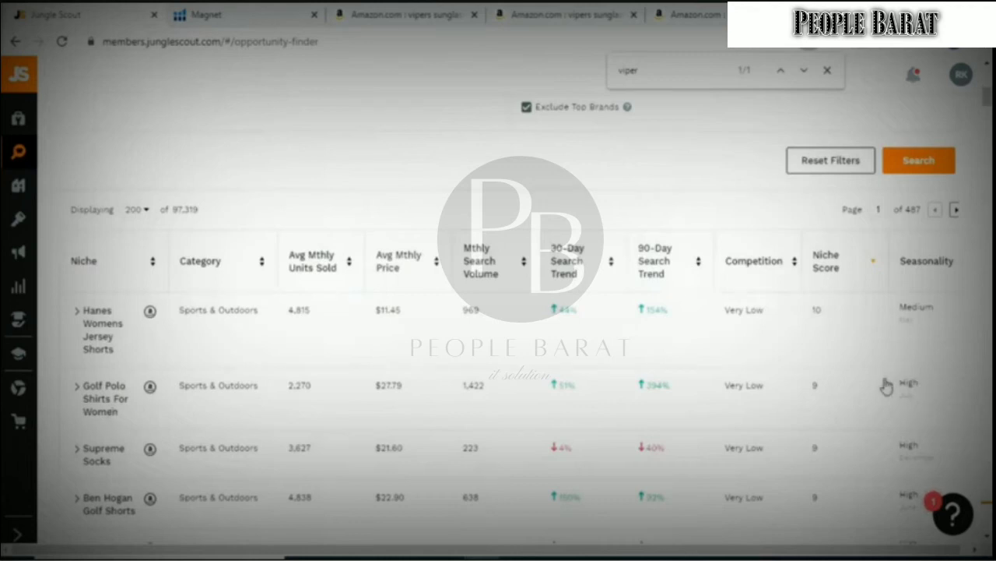
{"action": "scroll", "coordinate": [932, 365], "scroll_direction": "down", "scroll_amount": 7}
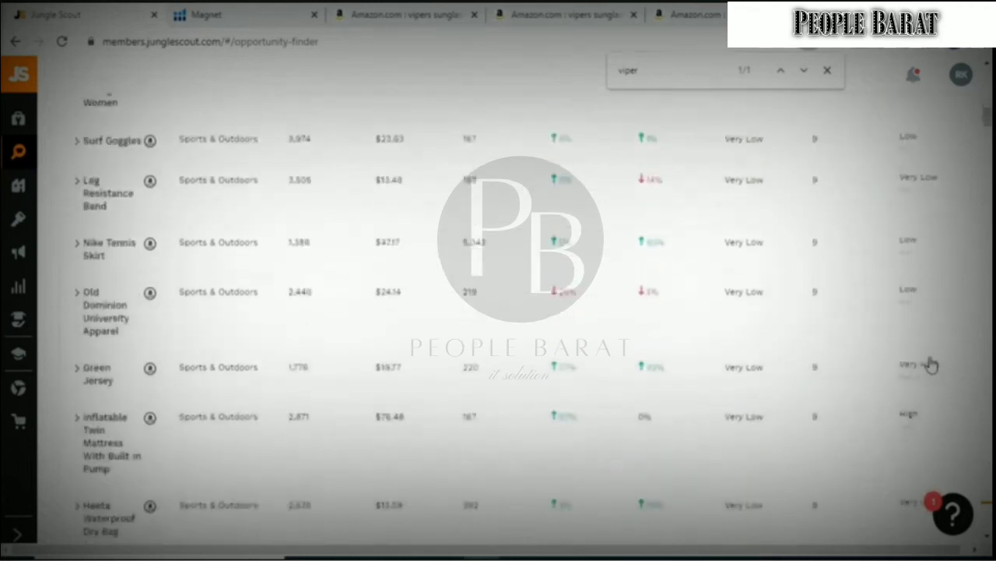
{"action": "scroll", "coordinate": [929, 186], "scroll_direction": "down", "scroll_amount": 1}
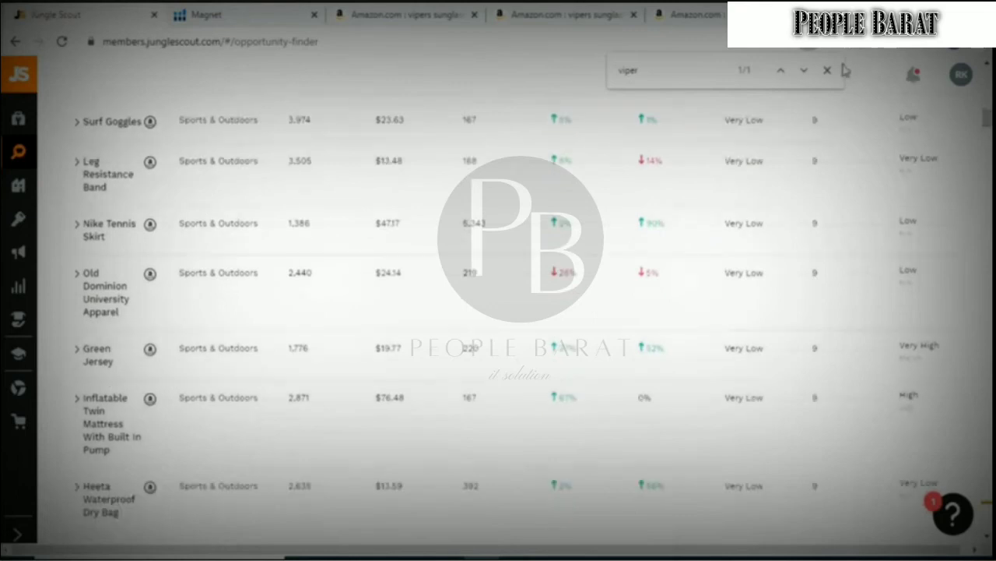
Jump to the "viper" match, check the Pit Viper Safety Glasses niche's seasonality and expand its average units sold history.
{"action": "left_click", "coordinate": [805, 71]}
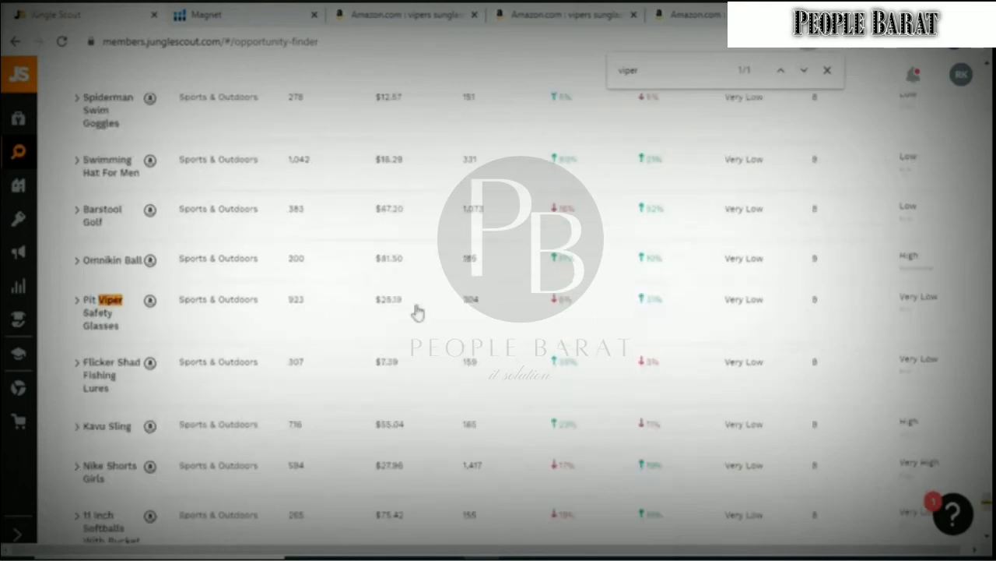
{"action": "left_click_drag", "start_coordinate": [953, 303], "coordinate": [900, 299]}
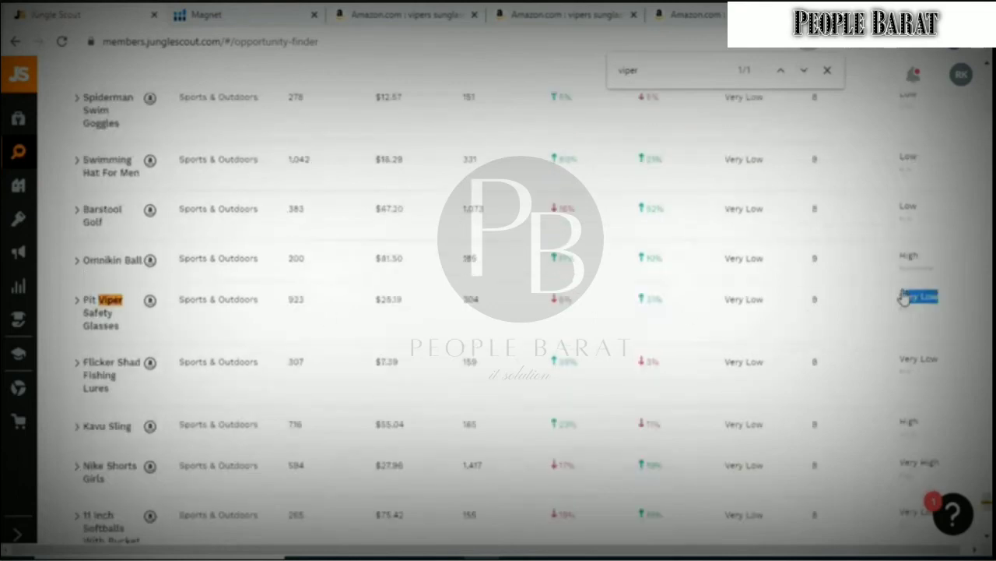
{"action": "left_click", "coordinate": [894, 345]}
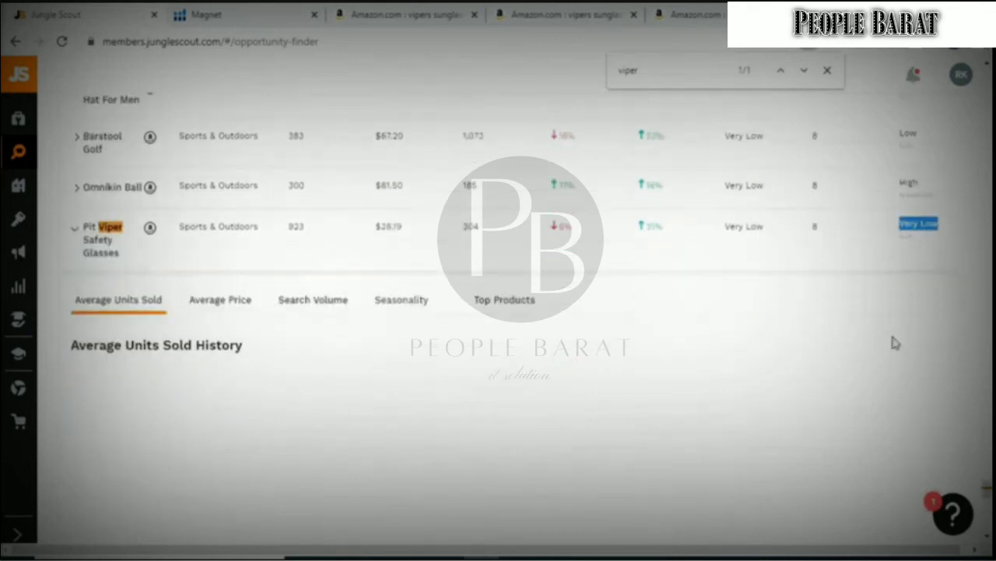
{"action": "scroll", "coordinate": [863, 342], "scroll_direction": "down", "scroll_amount": 3}
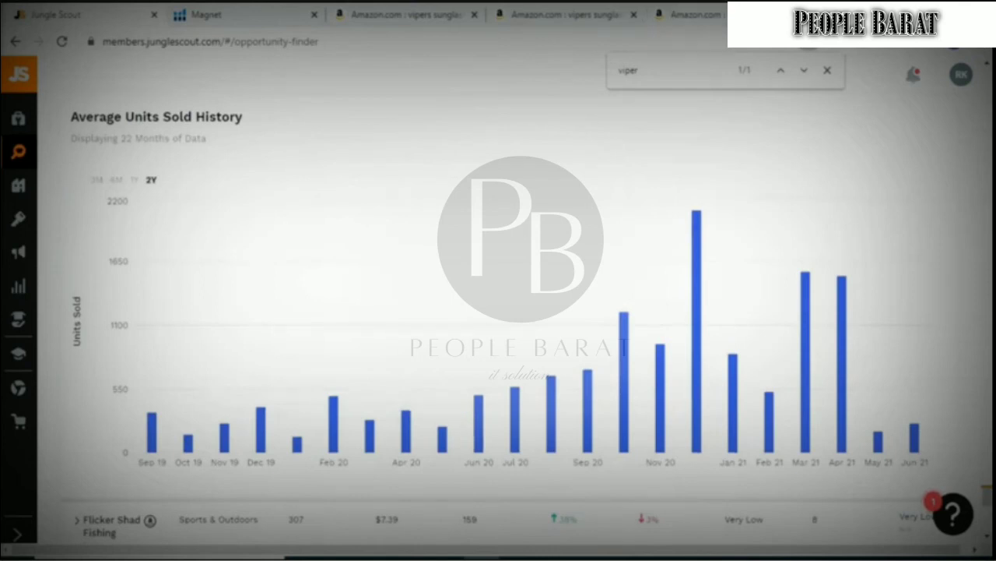
Search the web for google trends in a new browser tab and open the Google Trends site.
{"action": "key", "text": "ctrl+t"}
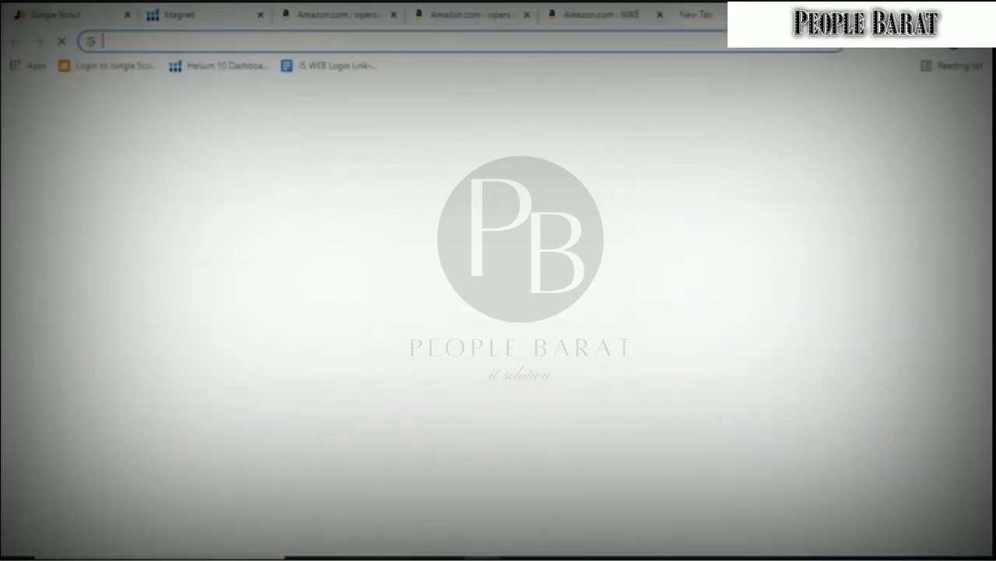
{"action": "type", "text": "GOO"}
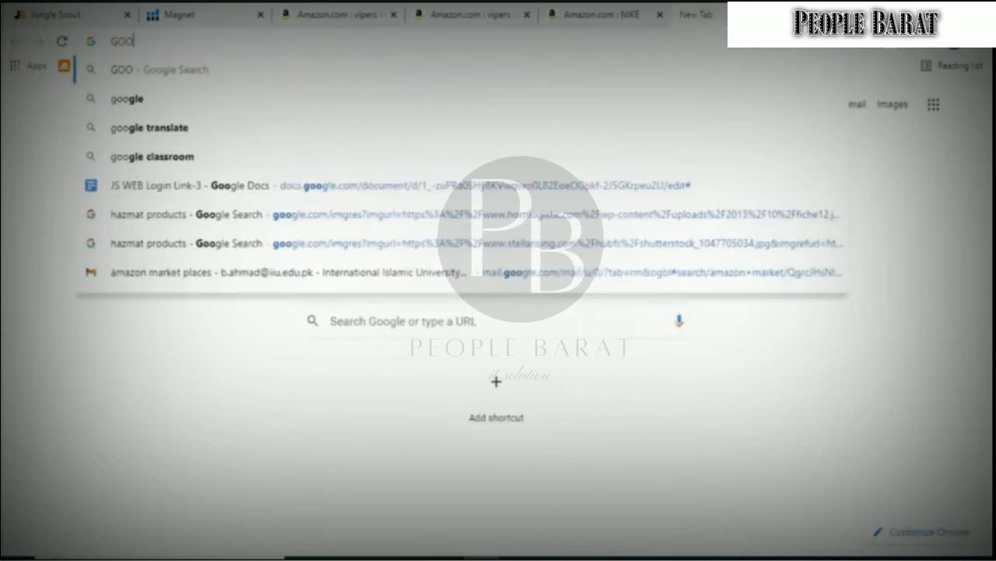
{"action": "type", "text": "GLETRE"}
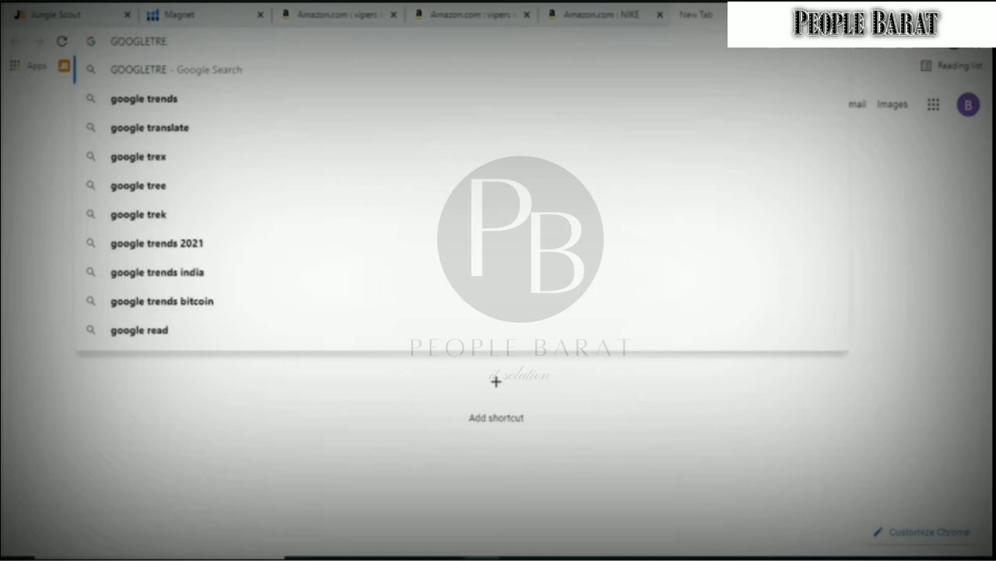
{"action": "key", "text": "Down"}
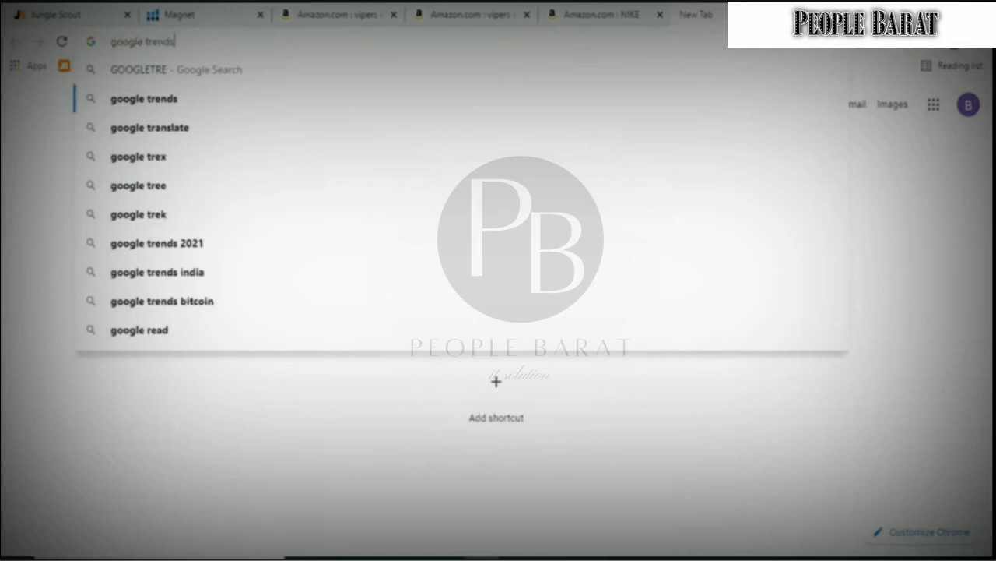
{"action": "key", "text": "Return"}
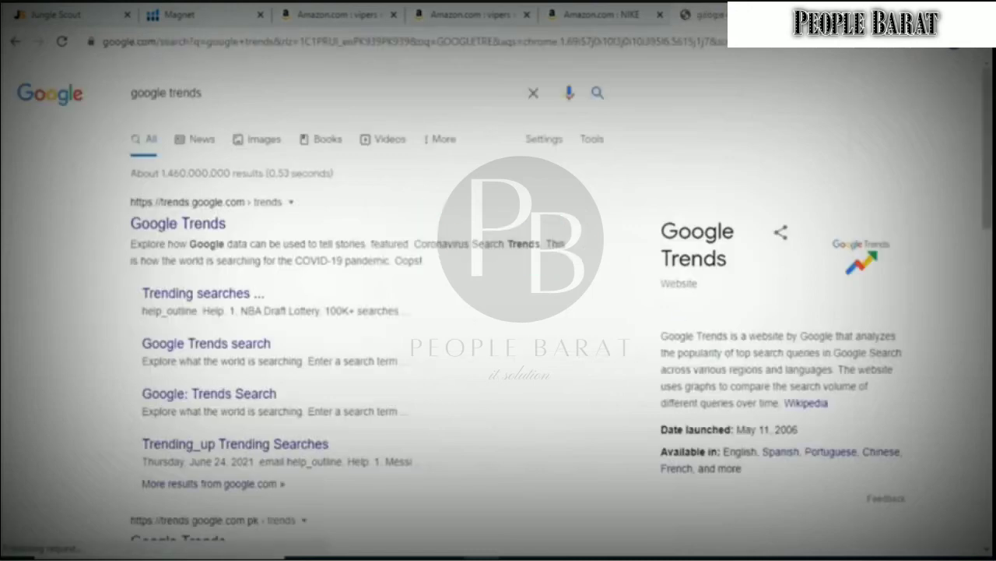
{"action": "left_click", "coordinate": [216, 221]}
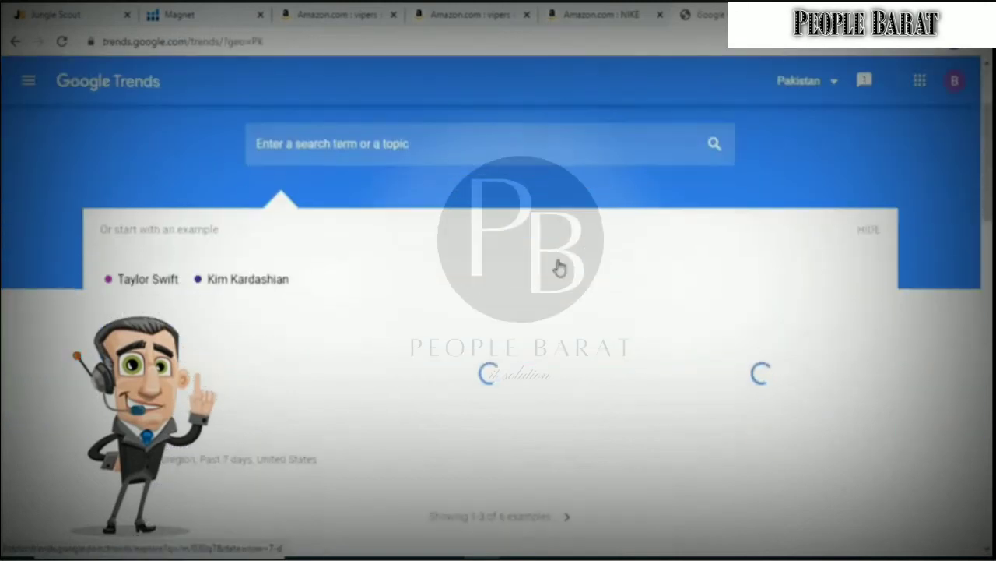
Enter "vipers sunglasses" as the search term on the Google Trends home page.
{"action": "scroll", "coordinate": [534, 267], "scroll_direction": "down", "scroll_amount": 2}
{"action": "scroll", "coordinate": [529, 265], "scroll_direction": "down", "scroll_amount": 4}
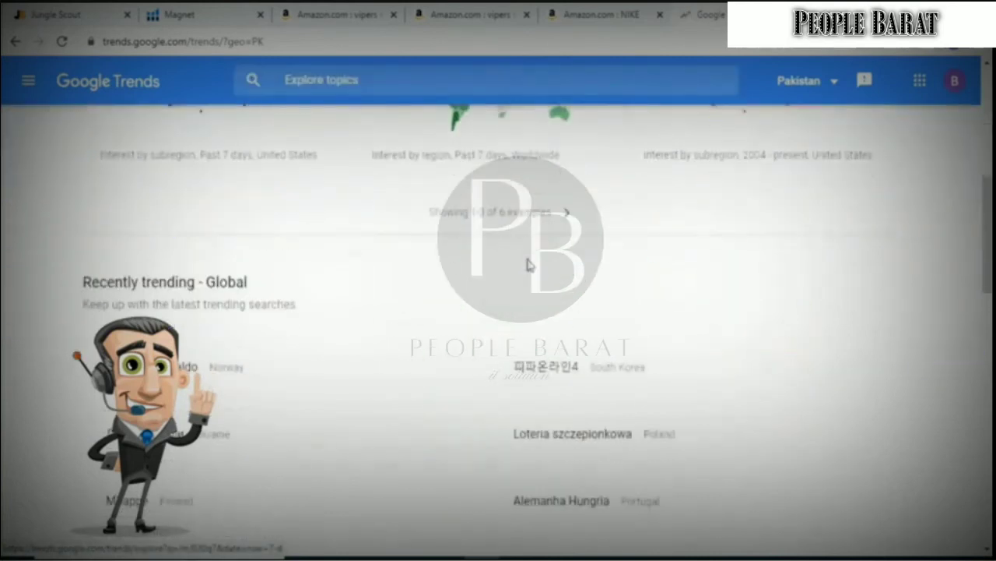
{"action": "scroll", "coordinate": [529, 264], "scroll_direction": "up", "scroll_amount": 5}
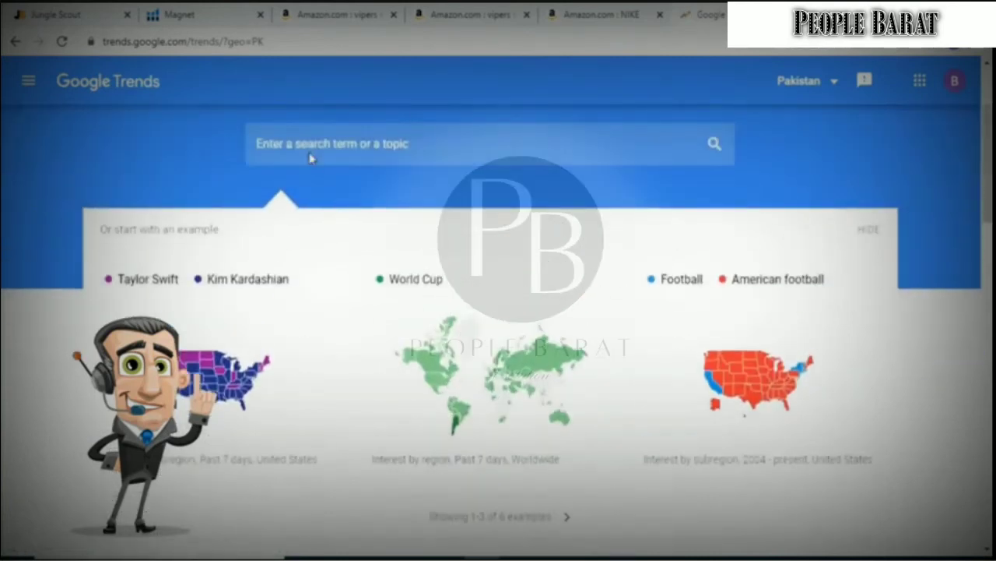
{"action": "scroll", "coordinate": [335, 195], "scroll_direction": "down", "scroll_amount": 8}
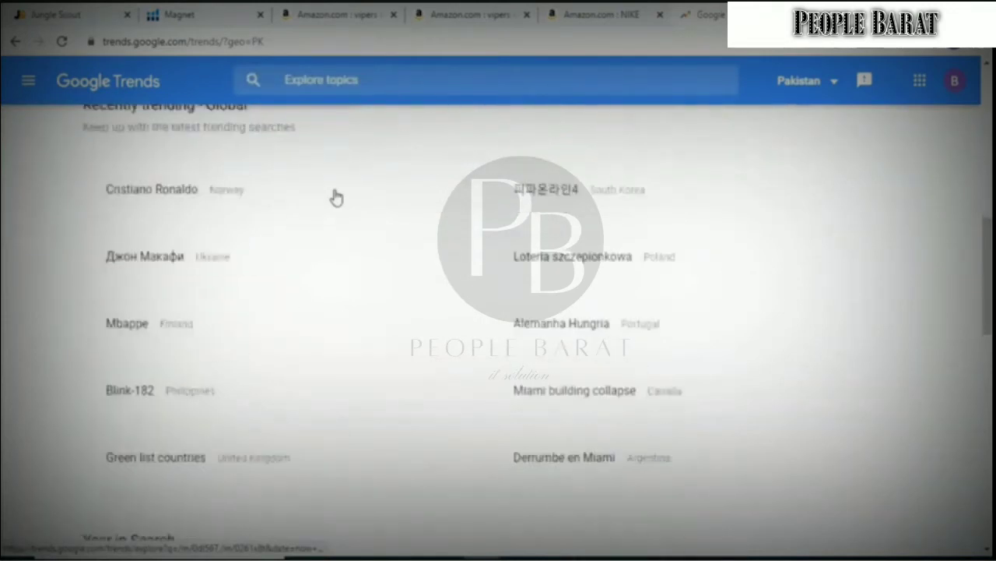
{"action": "scroll", "coordinate": [335, 195], "scroll_direction": "down", "scroll_amount": 3}
{"action": "scroll", "coordinate": [336, 195], "scroll_direction": "up", "scroll_amount": 12}
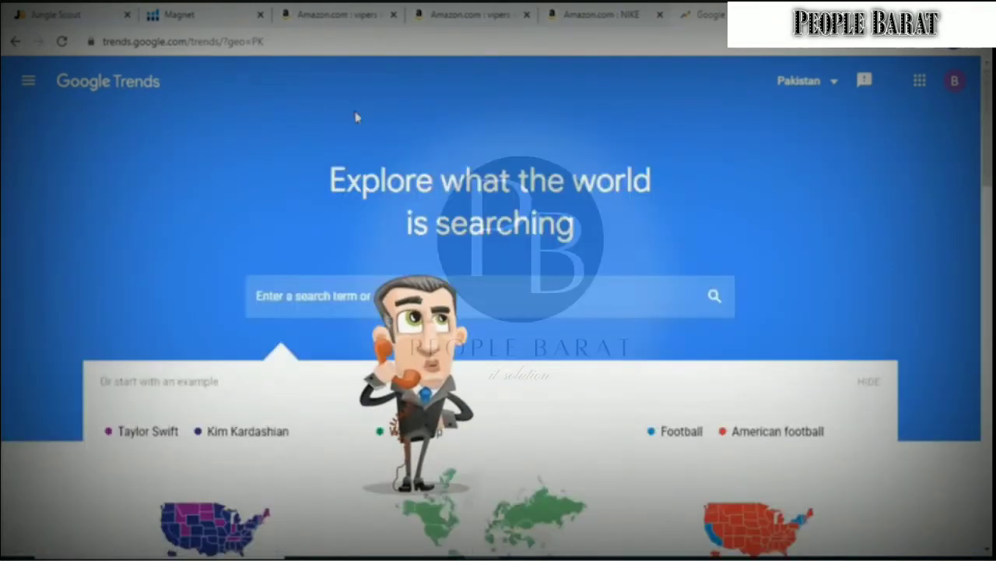
{"action": "left_click", "coordinate": [358, 289]}
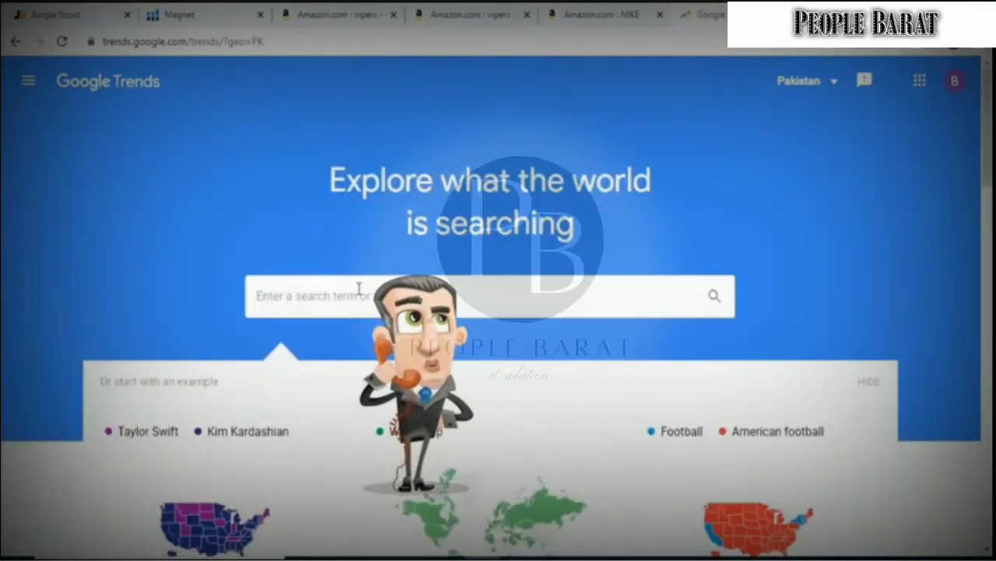
{"action": "left_click", "coordinate": [28, 84]}
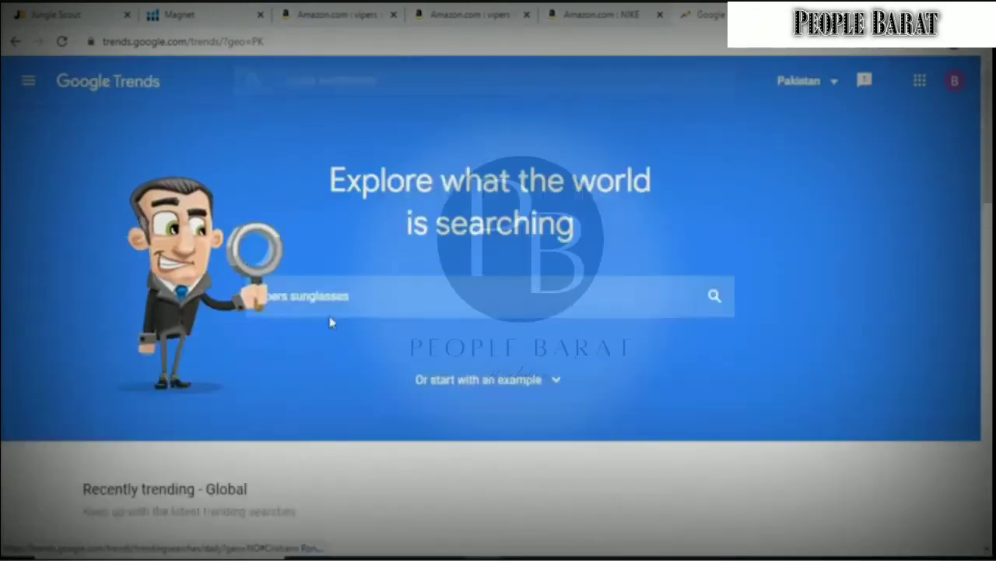
{"action": "left_click", "coordinate": [516, 302]}
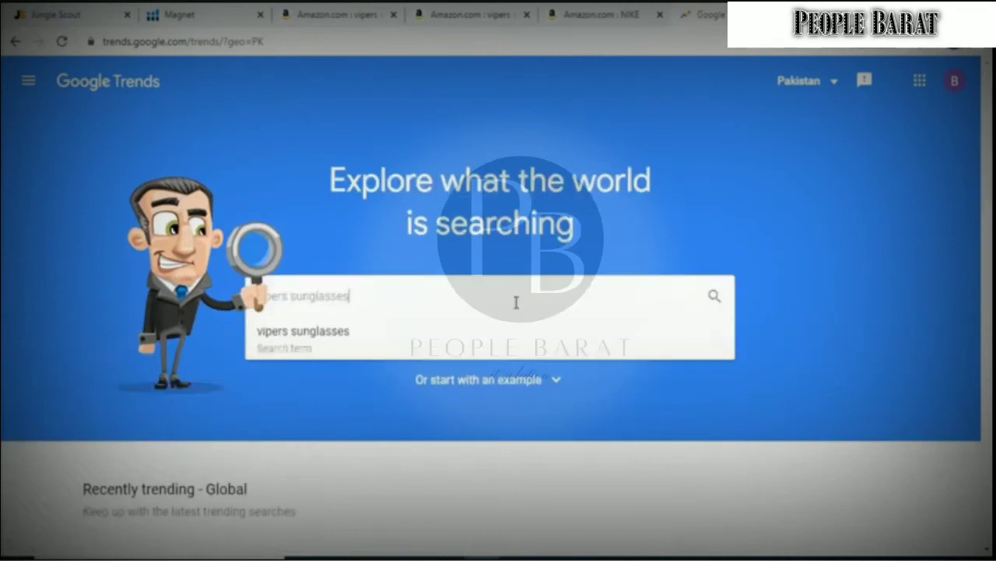
Set the Google Trends country to United States.
{"action": "left_click", "coordinate": [834, 84]}
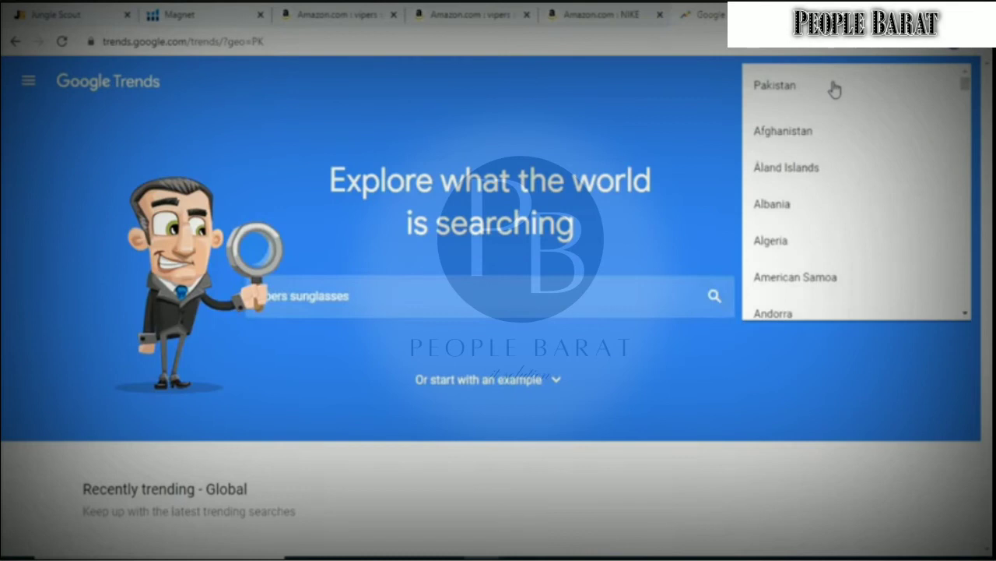
{"action": "scroll", "coordinate": [834, 90], "scroll_direction": "down", "scroll_amount": 20}
{"action": "scroll", "coordinate": [834, 90], "scroll_direction": "up", "scroll_amount": 10}
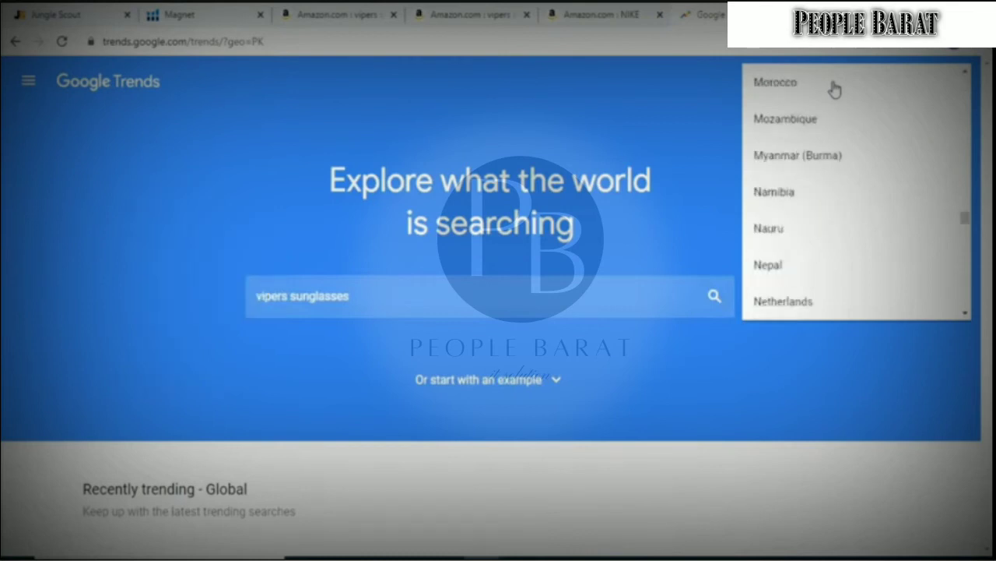
{"action": "scroll", "coordinate": [833, 90], "scroll_direction": "down", "scroll_amount": 10}
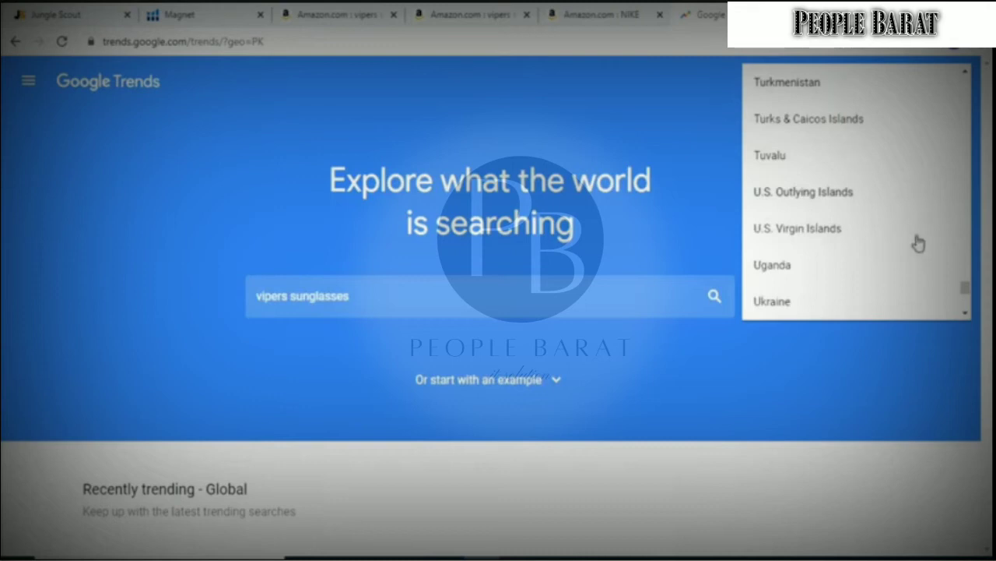
{"action": "left_click", "coordinate": [967, 315]}
{"action": "left_click", "coordinate": [967, 315]}
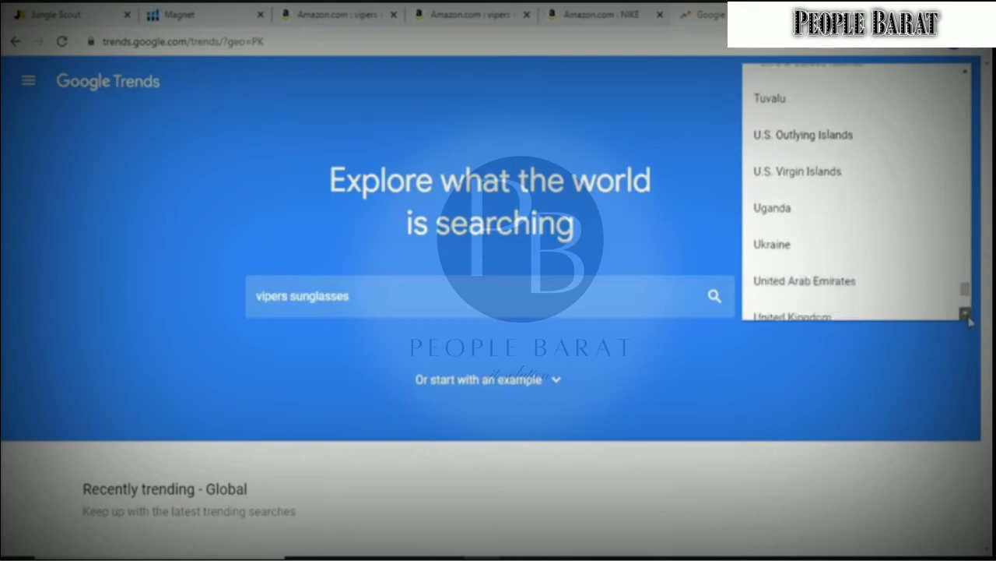
{"action": "left_click", "coordinate": [967, 315]}
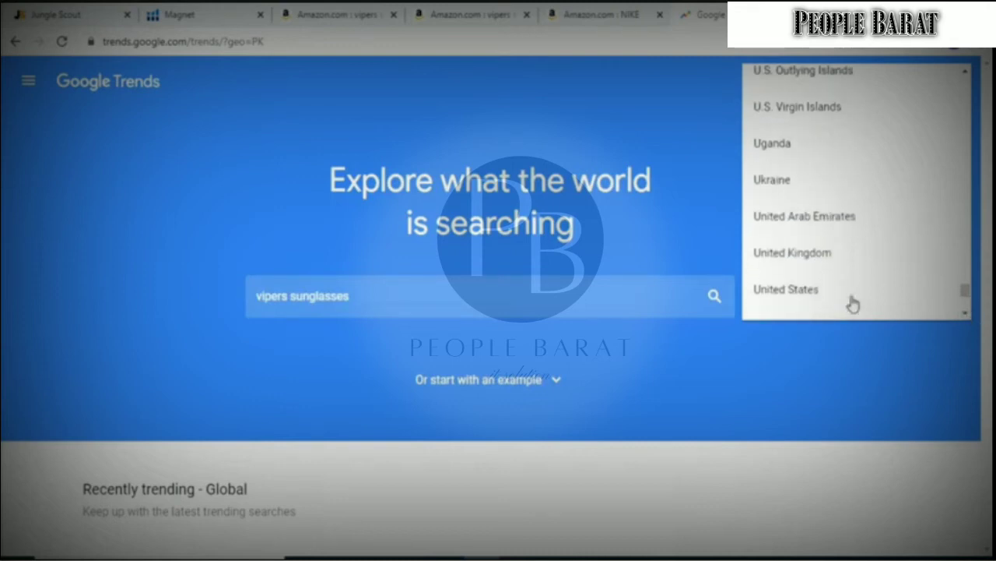
{"action": "left_click", "coordinate": [794, 285]}
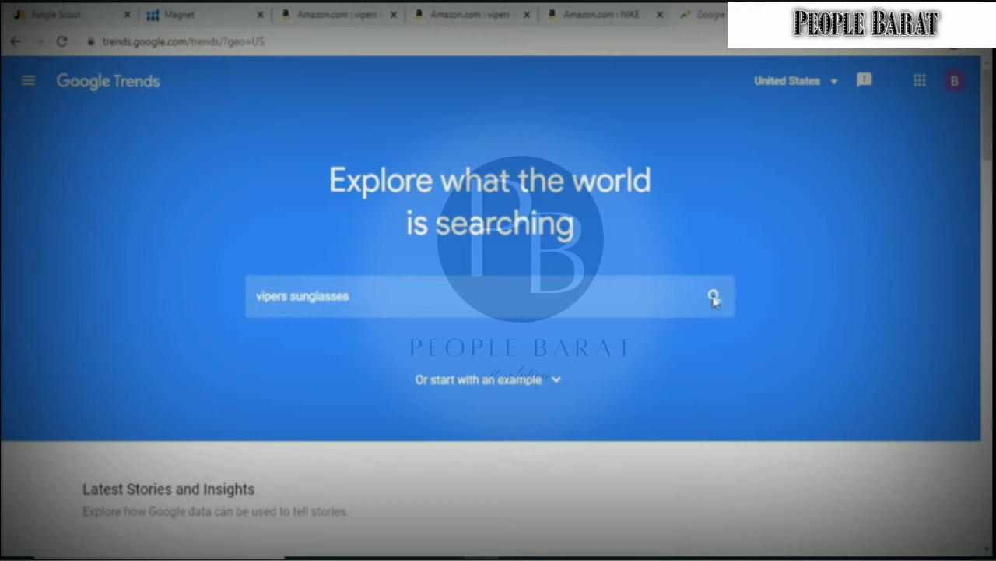
Run the trend search for vipers sunglasses.
{"action": "scroll", "coordinate": [623, 295], "scroll_direction": "down", "scroll_amount": 5}
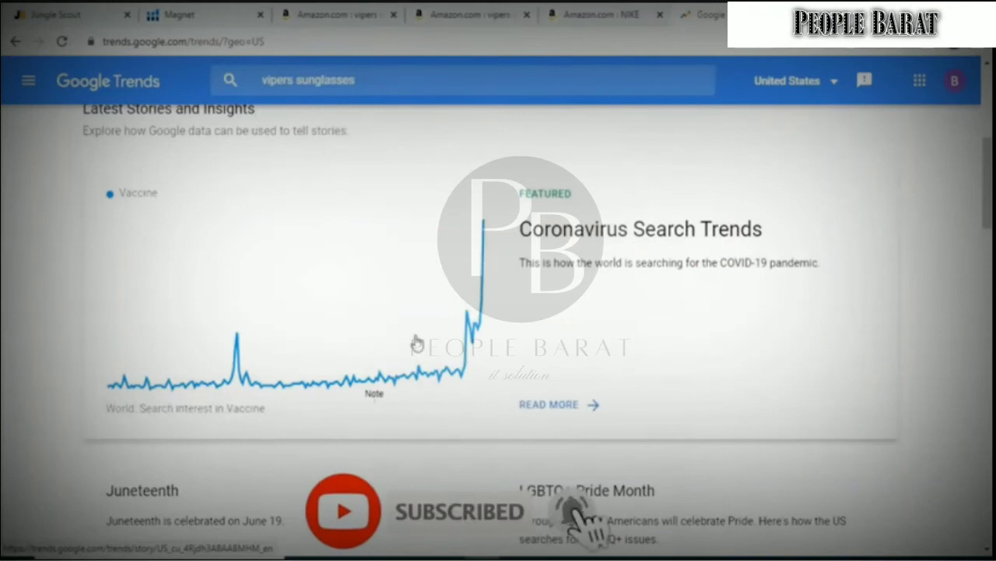
{"action": "scroll", "coordinate": [415, 340], "scroll_direction": "up", "scroll_amount": 1}
{"action": "scroll", "coordinate": [415, 340], "scroll_direction": "down", "scroll_amount": 4}
{"action": "scroll", "coordinate": [413, 340], "scroll_direction": "up", "scroll_amount": 8}
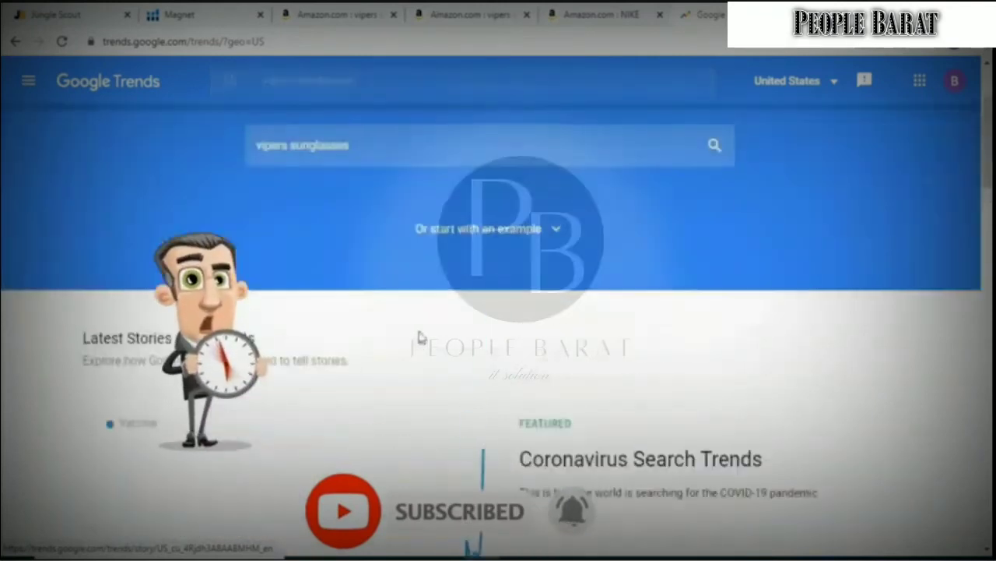
{"action": "left_click", "coordinate": [377, 300]}
{"action": "key", "text": "Return"}
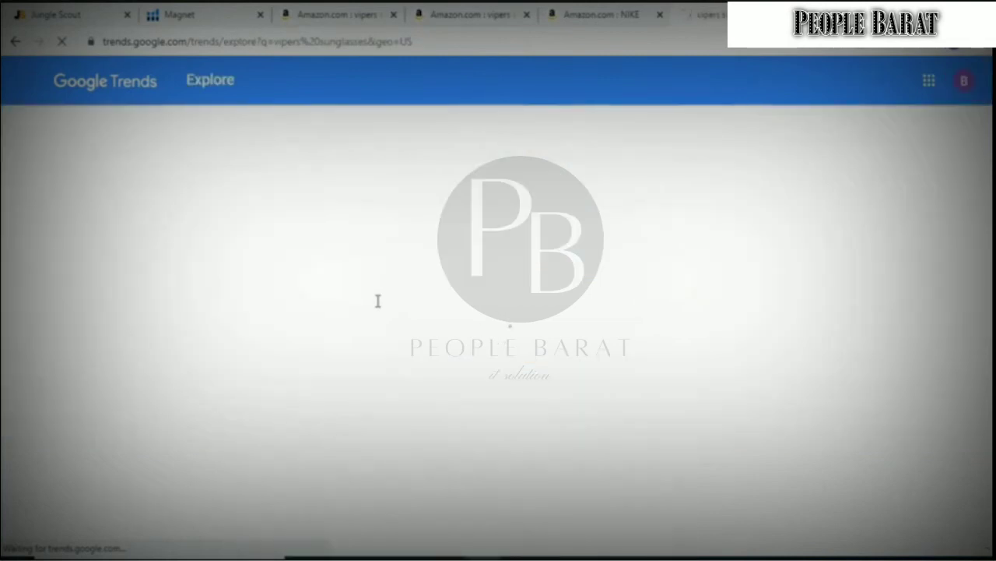
Set the time range to Past 5 years and examine the interest over time for vipers sunglasses.
{"action": "scroll", "coordinate": [378, 299], "scroll_direction": "down", "scroll_amount": 2}
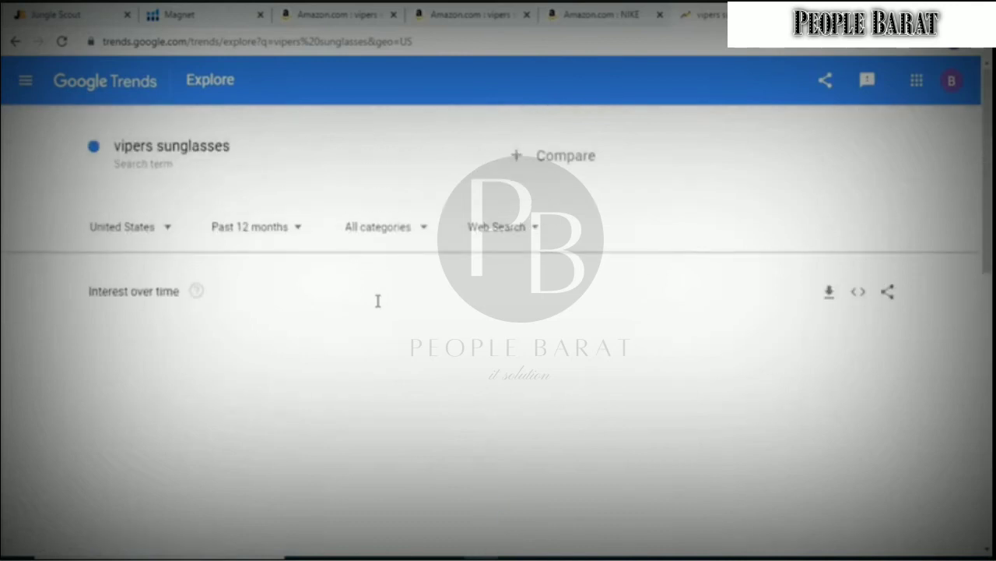
{"action": "left_click", "coordinate": [296, 230]}
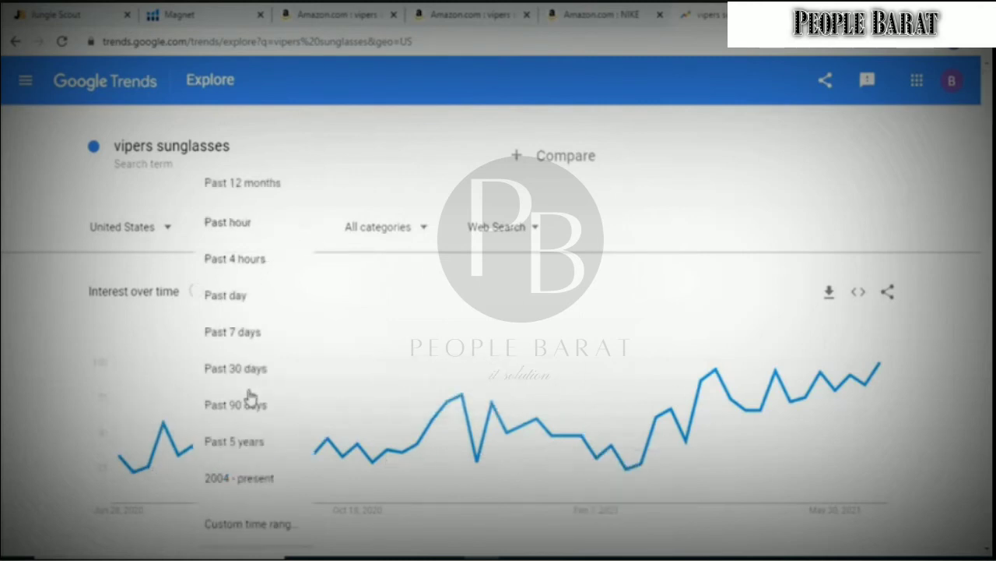
{"action": "left_click", "coordinate": [250, 443]}
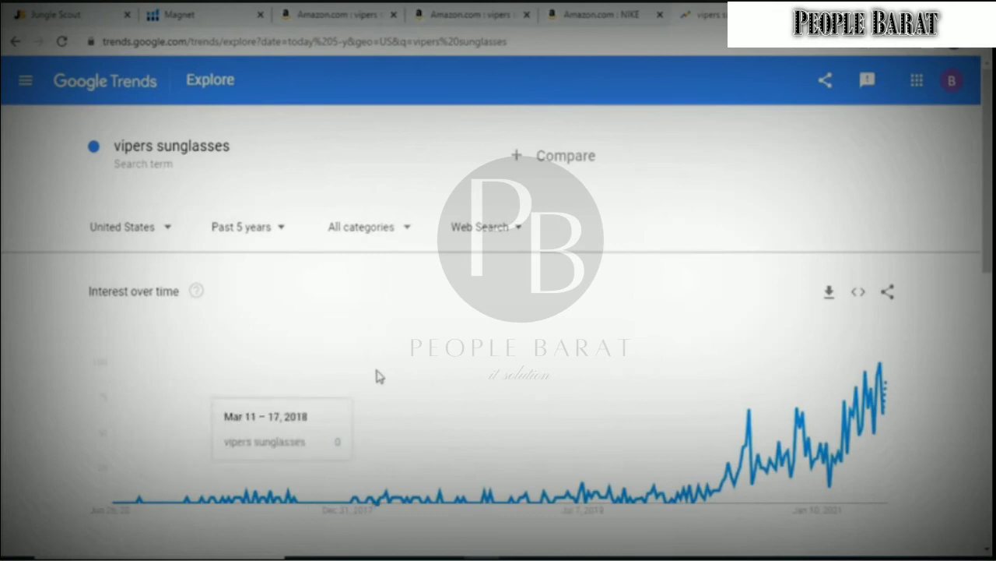
{"action": "scroll", "coordinate": [376, 376], "scroll_direction": "down", "scroll_amount": 1}
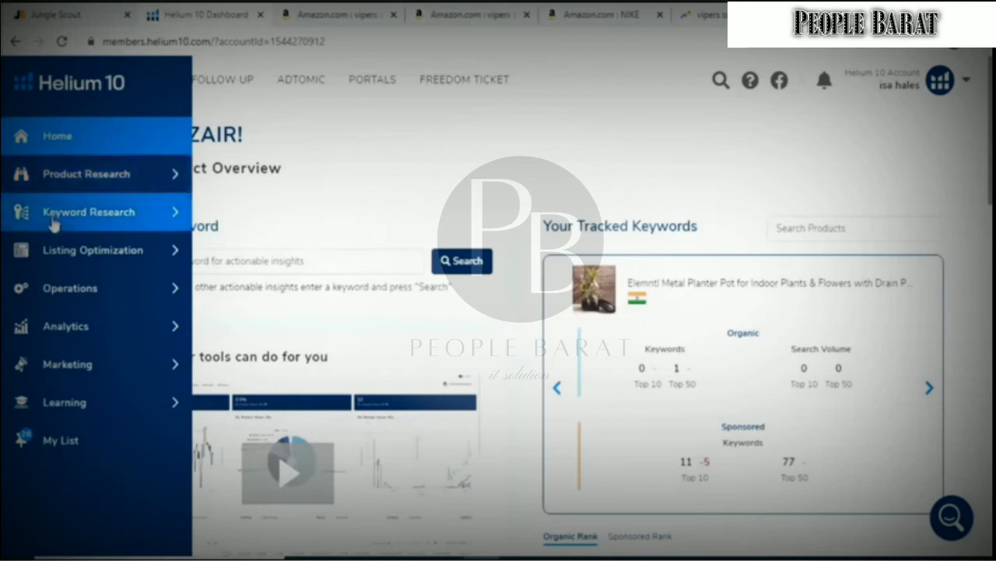
Look up vipers sunglasses in Magnet keyword research, loading the earlier search from history, and check the keyword's CPR.
{"action": "left_click", "coordinate": [86, 221]}
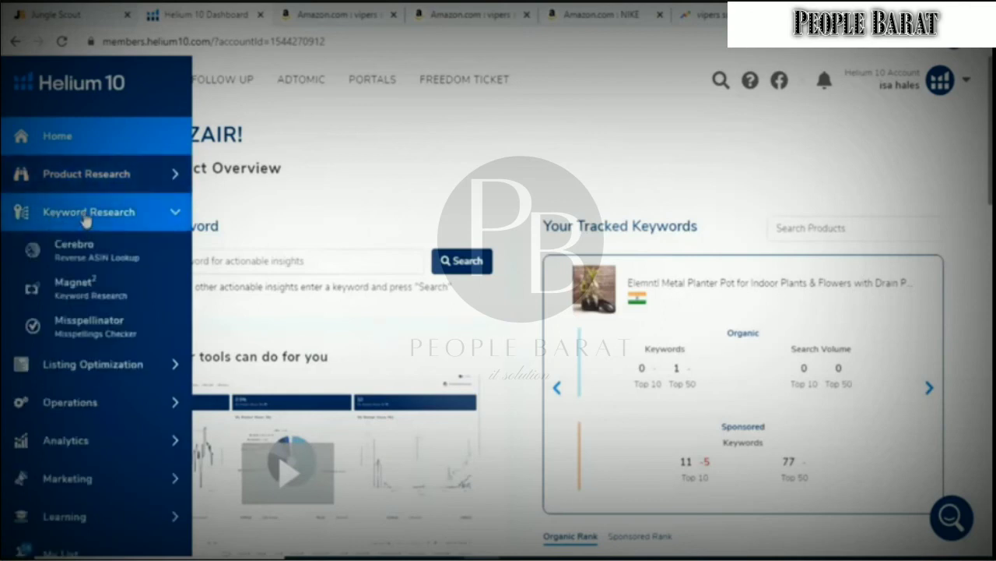
{"action": "left_click", "coordinate": [83, 288]}
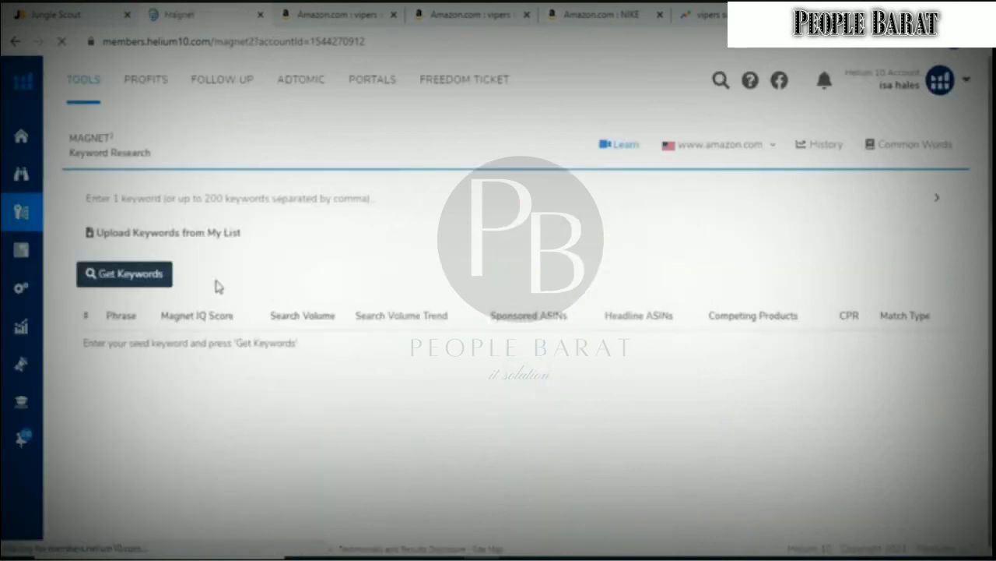
{"action": "left_click", "coordinate": [176, 195]}
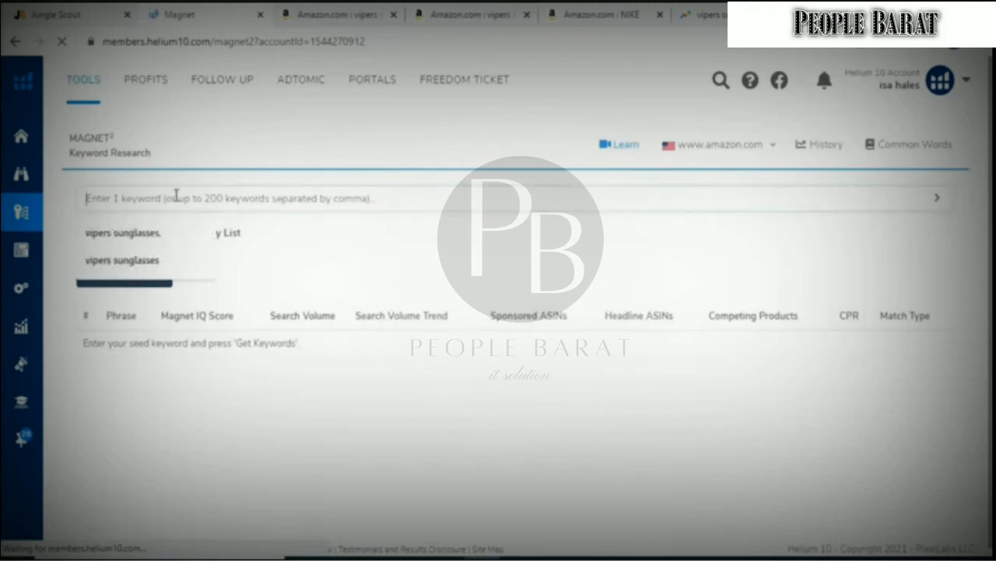
{"action": "left_click", "coordinate": [136, 261]}
{"action": "left_click", "coordinate": [134, 277]}
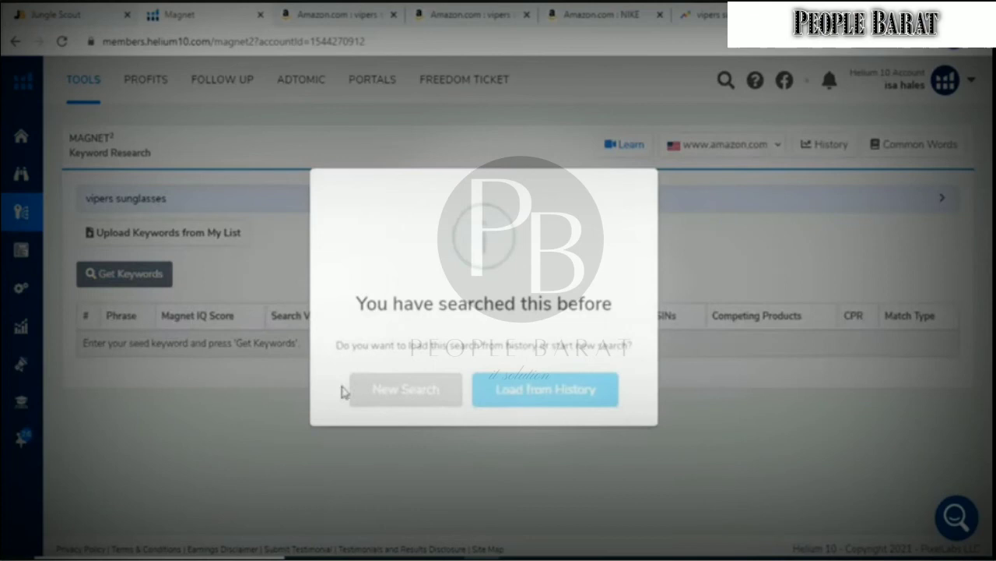
{"action": "left_click", "coordinate": [529, 387]}
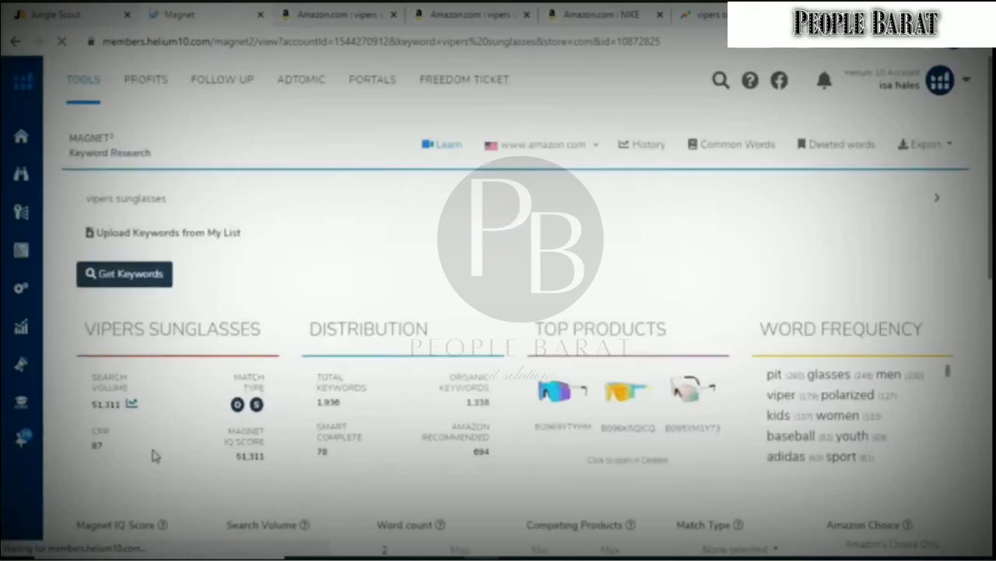
{"action": "left_click_drag", "start_coordinate": [97, 431], "coordinate": [111, 452]}
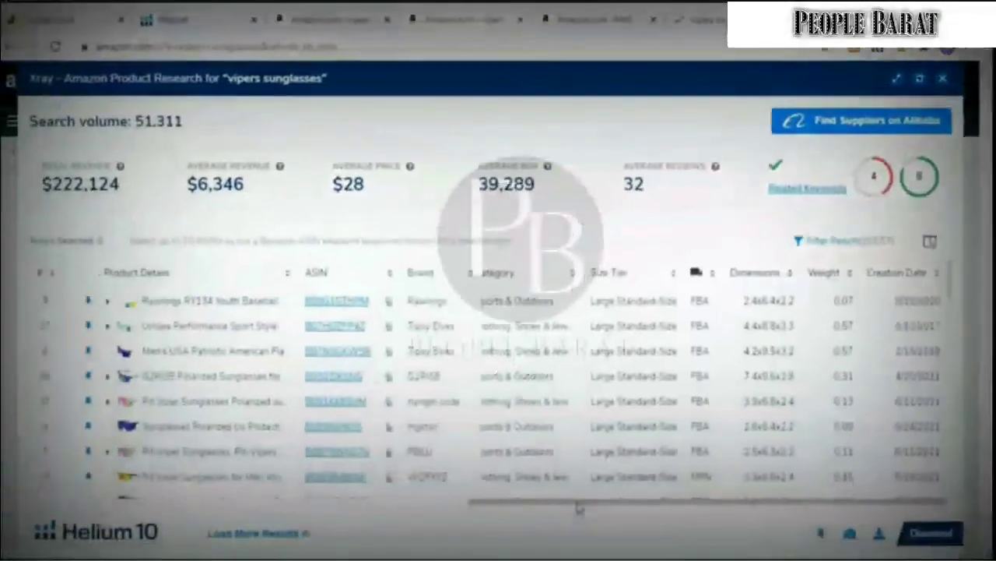
Examine the Ratings column across the listed products in the Xray results for vipers sunglasses.
{"action": "left_click_drag", "start_coordinate": [561, 502], "coordinate": [315, 485]}
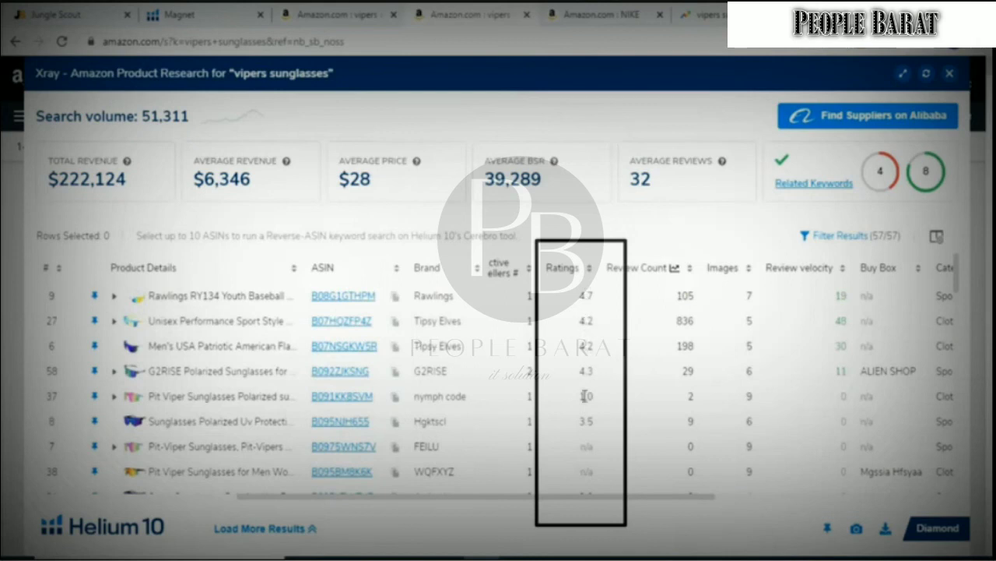
{"action": "scroll", "coordinate": [585, 396], "scroll_direction": "down", "scroll_amount": 1}
{"action": "scroll", "coordinate": [585, 395], "scroll_direction": "down", "scroll_amount": 2}
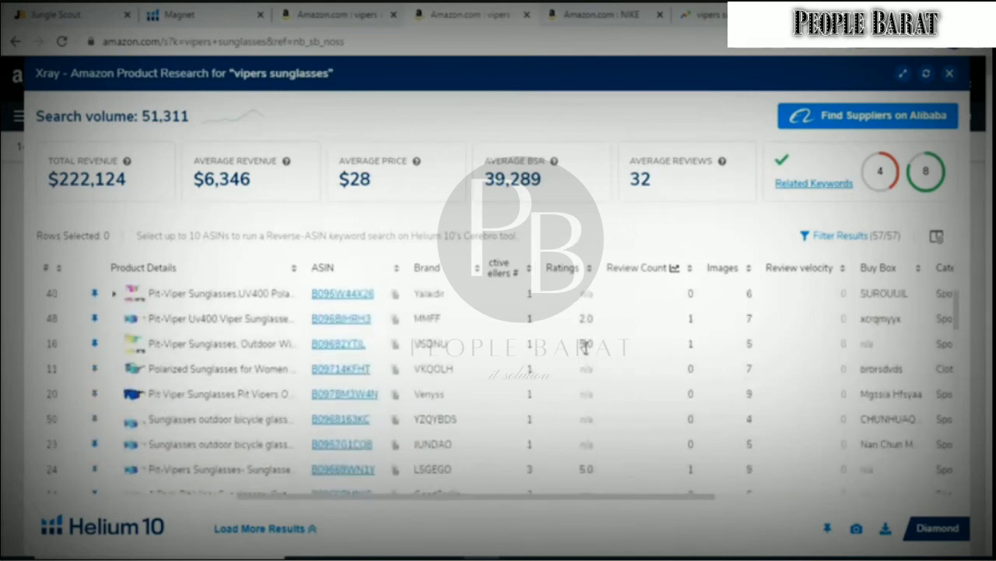
{"action": "scroll", "coordinate": [584, 344], "scroll_direction": "up", "scroll_amount": 1}
{"action": "scroll", "coordinate": [586, 358], "scroll_direction": "down", "scroll_amount": 4}
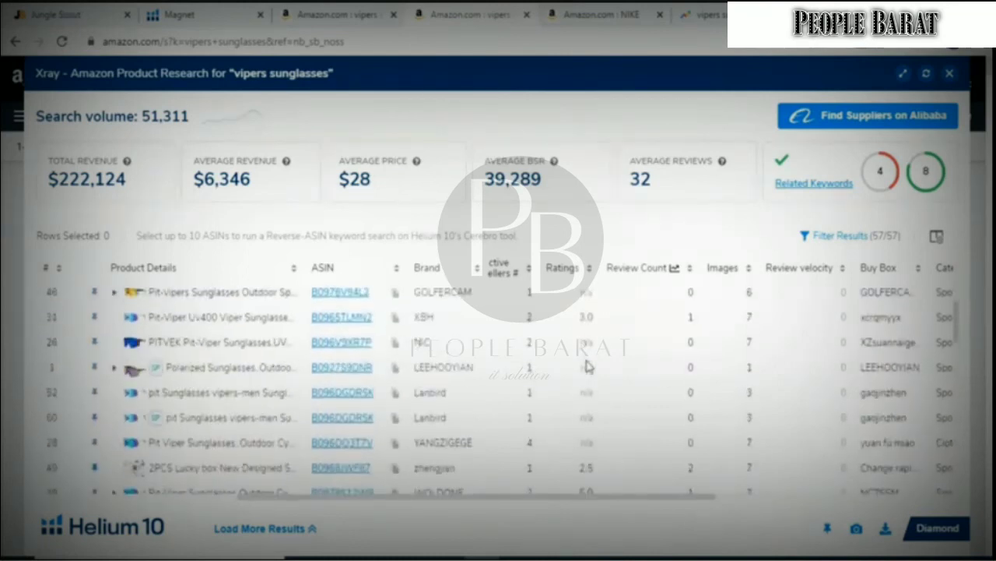
{"action": "scroll", "coordinate": [588, 366], "scroll_direction": "down", "scroll_amount": 1}
{"action": "scroll", "coordinate": [588, 363], "scroll_direction": "up", "scroll_amount": 6}
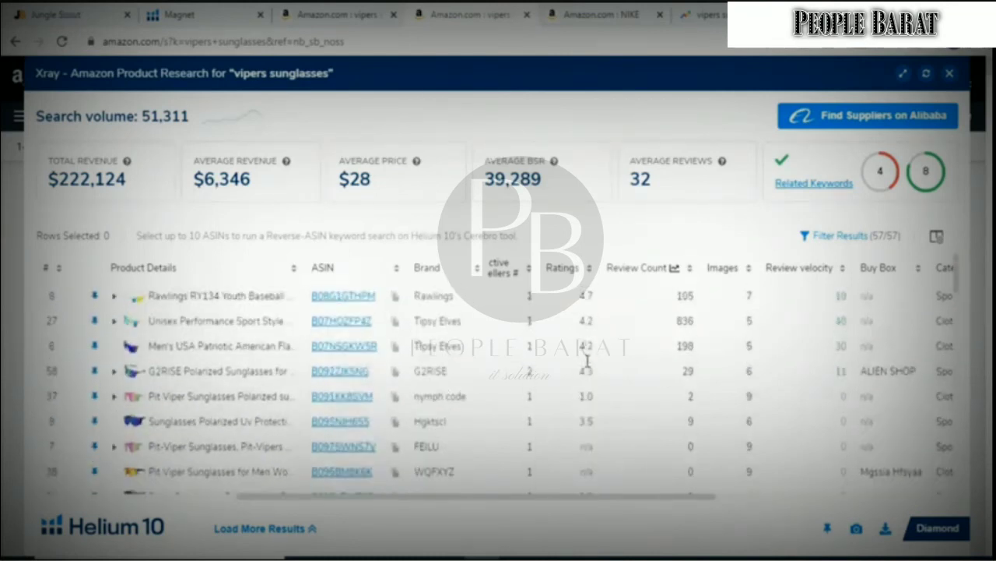